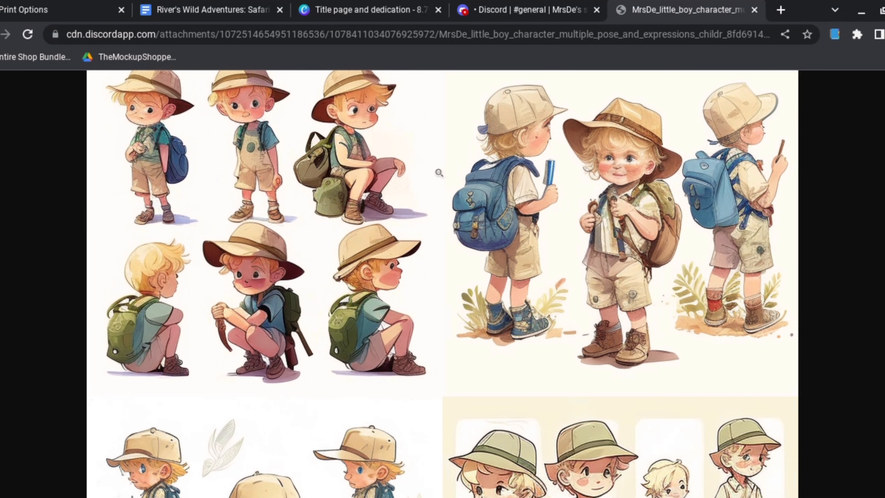
Step: Examine the boy's poses, hats and rucksacks in the full-size grid of four character sheets
scroll(439, 173, down, 6)
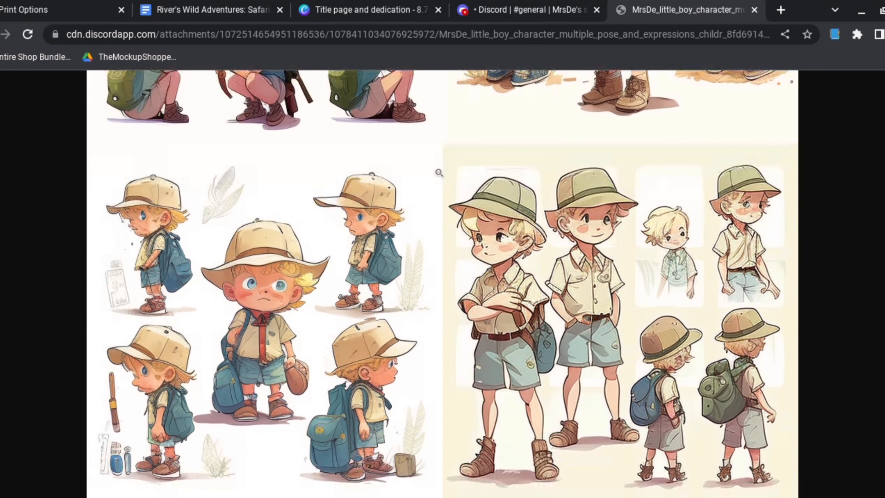
scroll(439, 173, up, 7)
scroll(440, 173, down, 3)
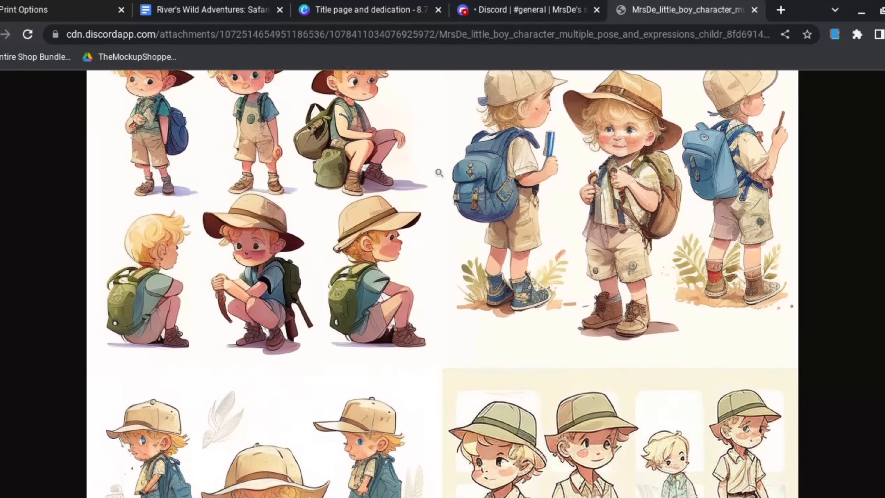
scroll(439, 173, down, 4)
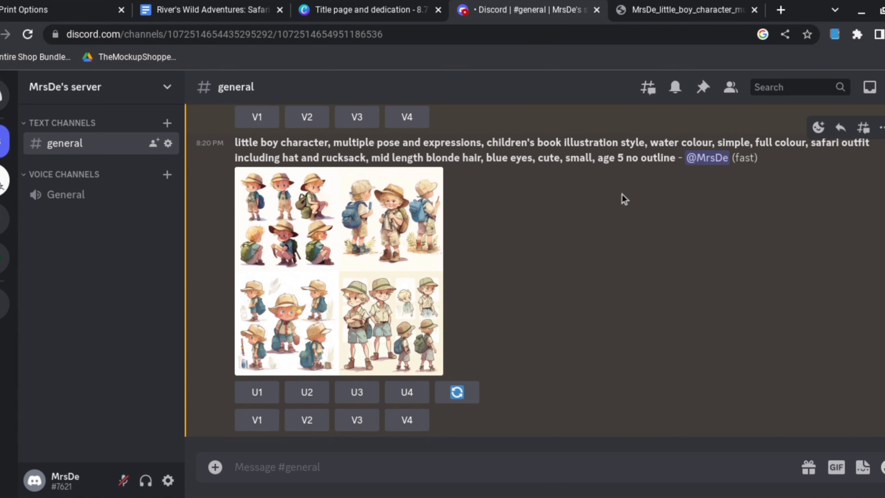
Step: Start a new /imagine prompt in the Discord general channel using the text of the previous little boy character prompt
drag(676, 159, 234, 143)
key(ctrl+c)
click(285, 467)
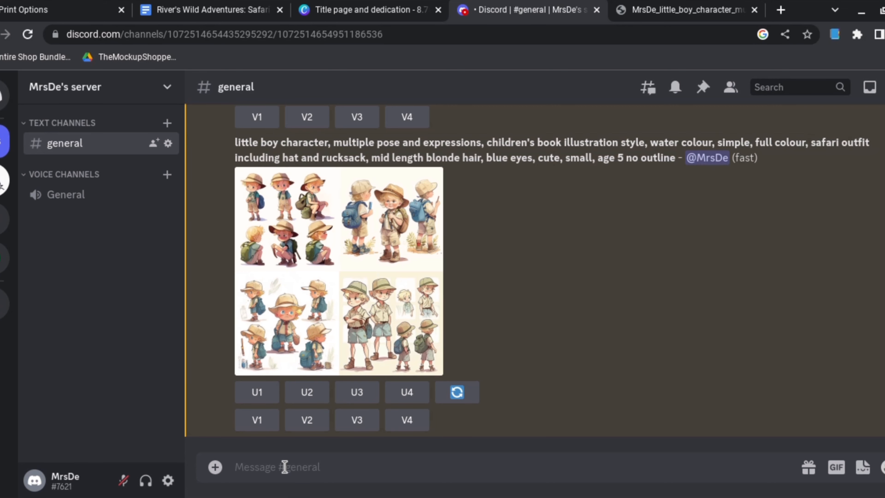
text(/)
click(356, 201)
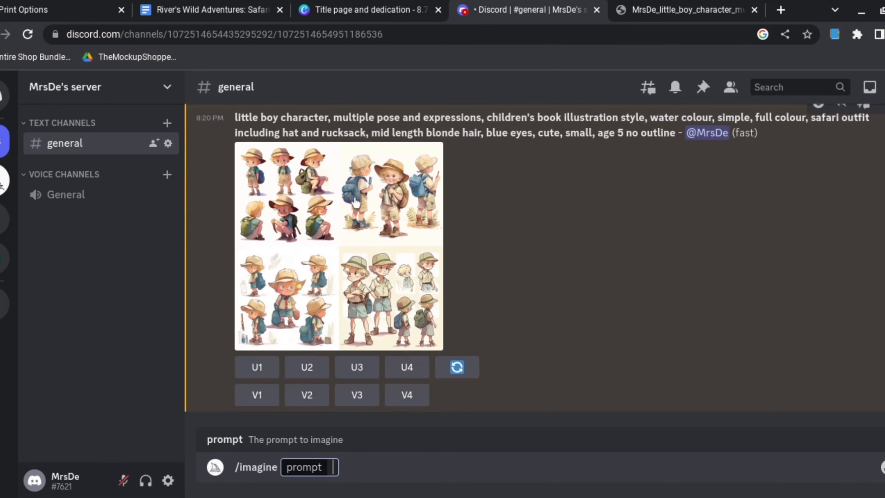
key(ctrl+v)
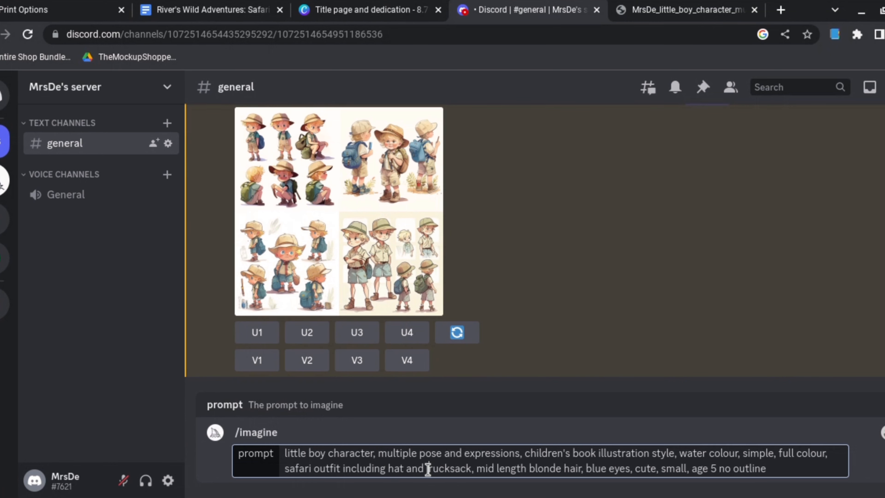
Step: Add "khaki green" before "rucksack" and "brown" before "hat" in the prompt
text(khaki gree)
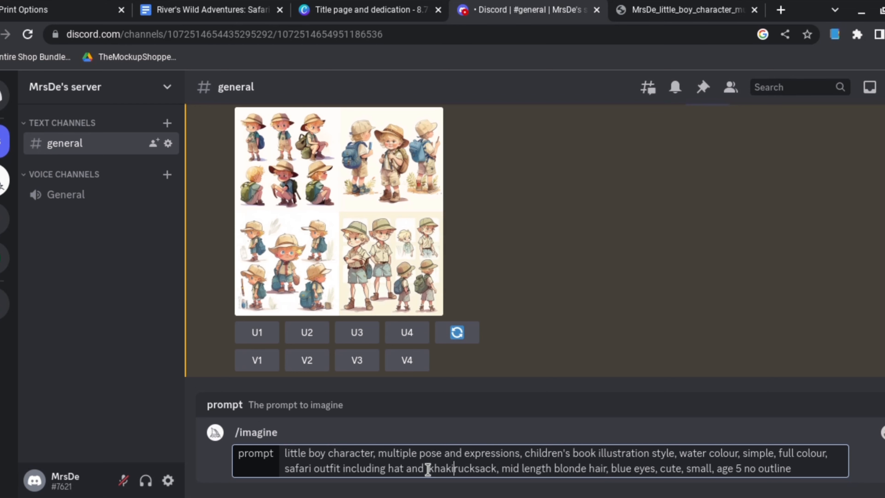
text(n)
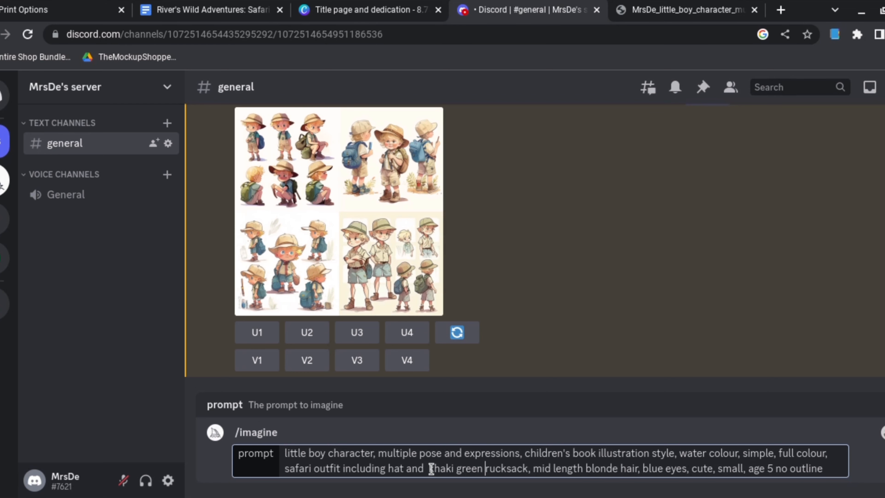
click(428, 469)
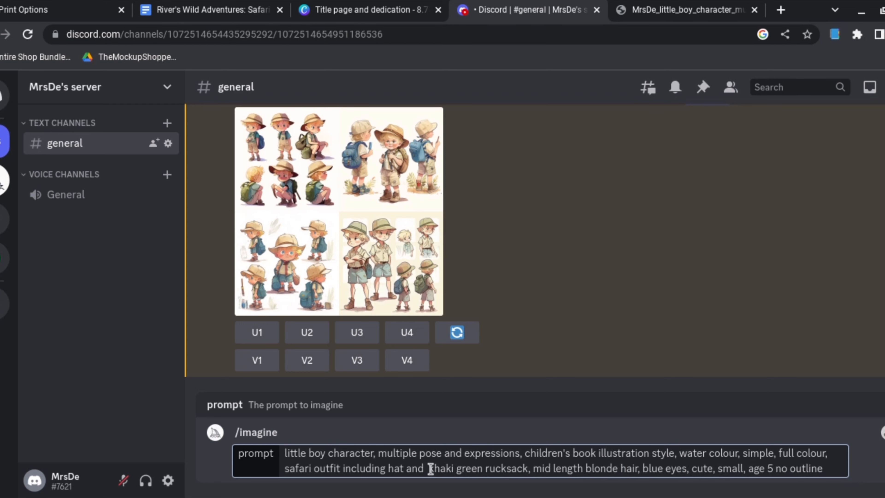
click(390, 465)
text(brown)
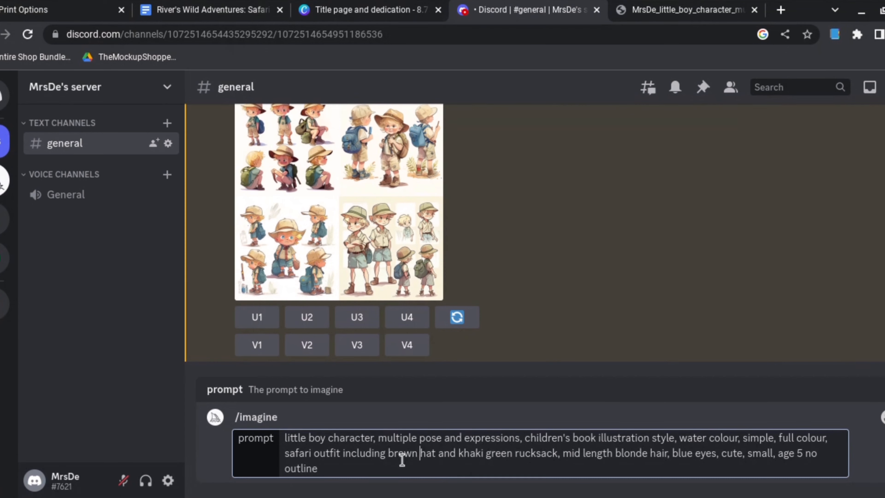
Step: Replace "including" and "and" with commas so the prompt reads "safari outfit, brown hat, khaki green rucksack"
click(385, 452)
key(BackSpace)
key(BackSpace)
key(BackSpace)
key(BackSpace)
key(BackSpace)
key(BackSpace)
key(BackSpace)
key(BackSpace)
key(BackSpace)
key(BackSpace)
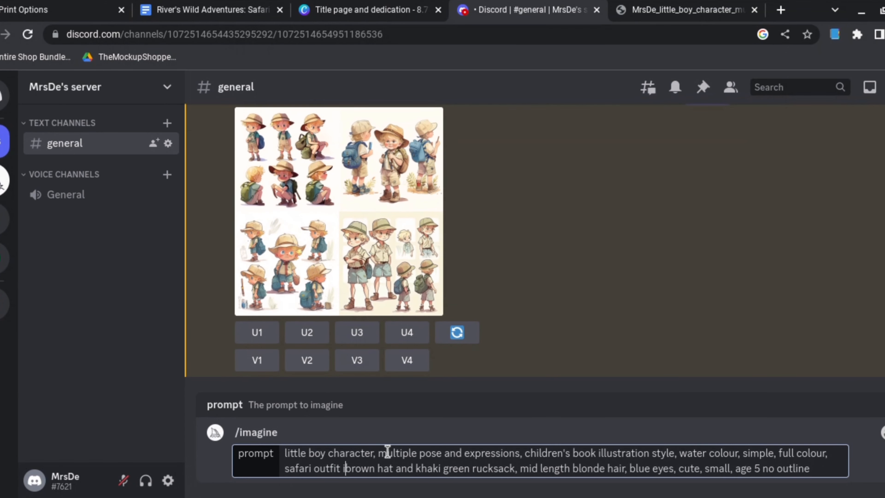
text(,)
click(415, 469)
key(BackSpace)
key(BackSpace)
key(BackSpace)
key(BackSpace)
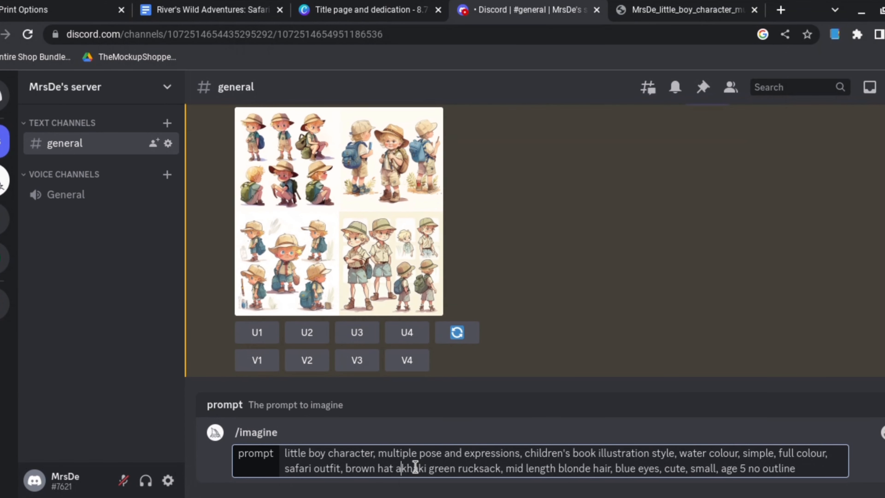
text(,)
Step: Add "brown walking boots," after the rucksack and "safari" before "hat", and submit the prompt
click(501, 468)
text(brown walking boo)
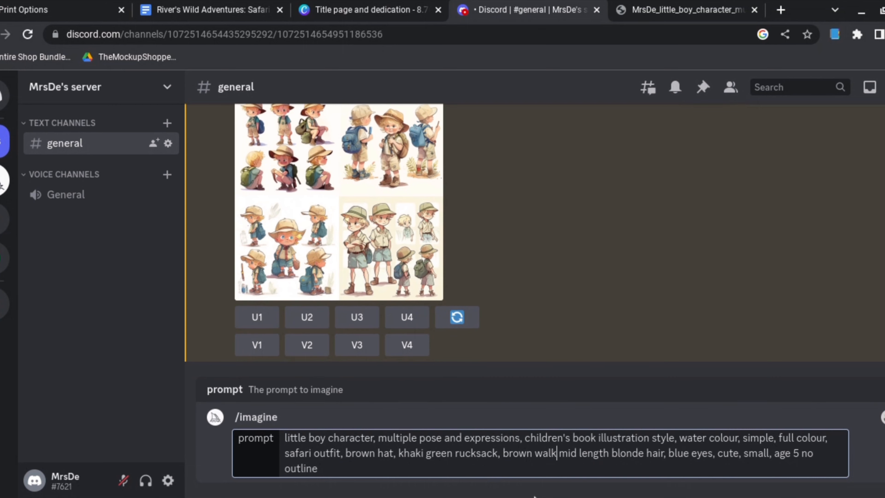
text(ts,)
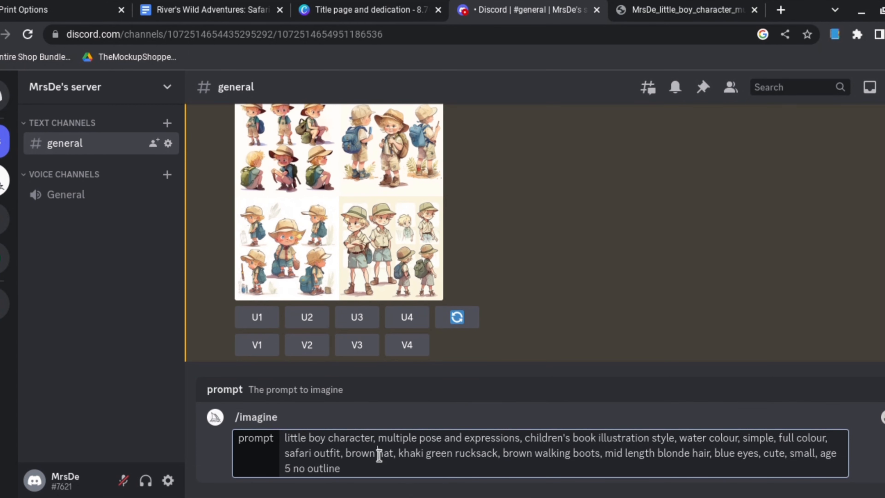
click(378, 453)
text(safari)
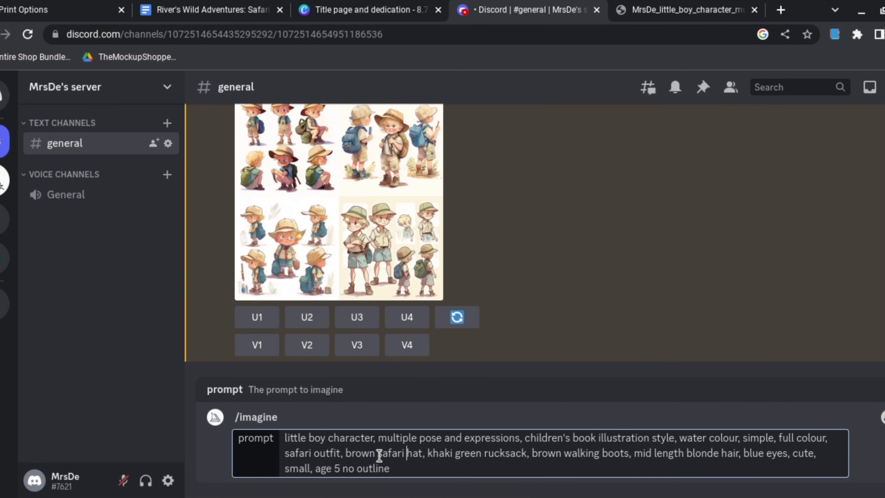
key(Return)
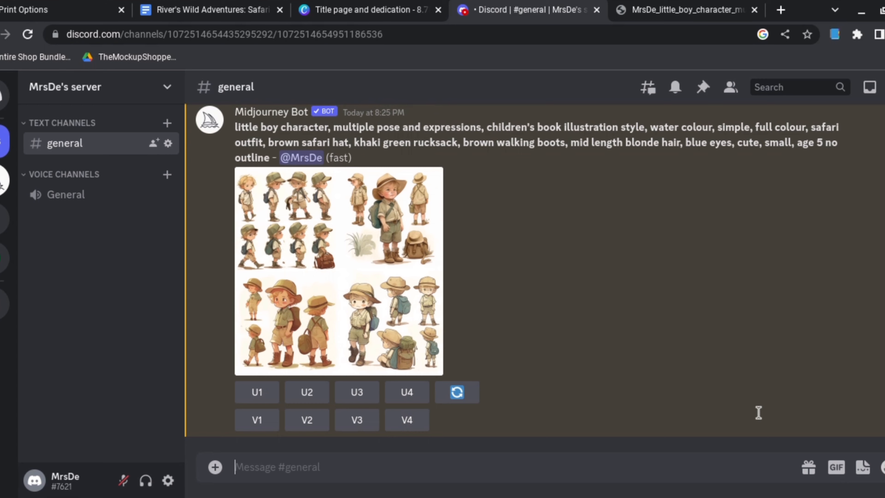
Step: Open the newly generated image grid in the browser and enlarge it to inspect the characters
click(352, 270)
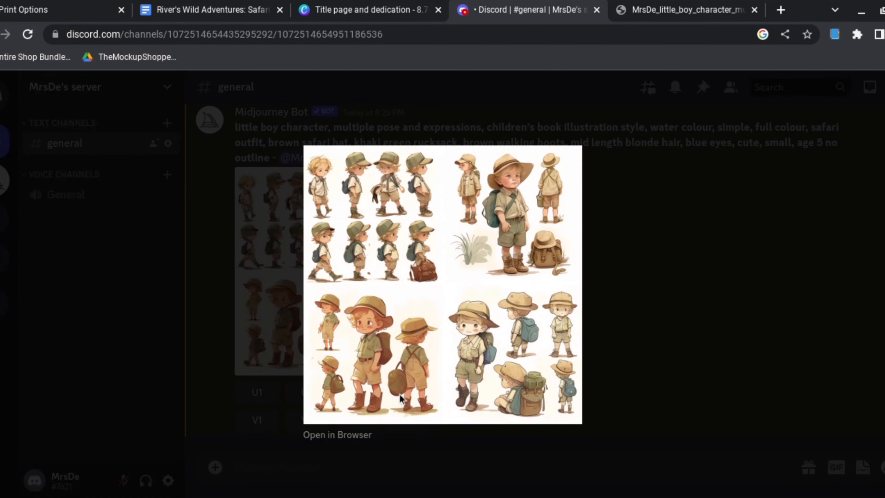
click(328, 435)
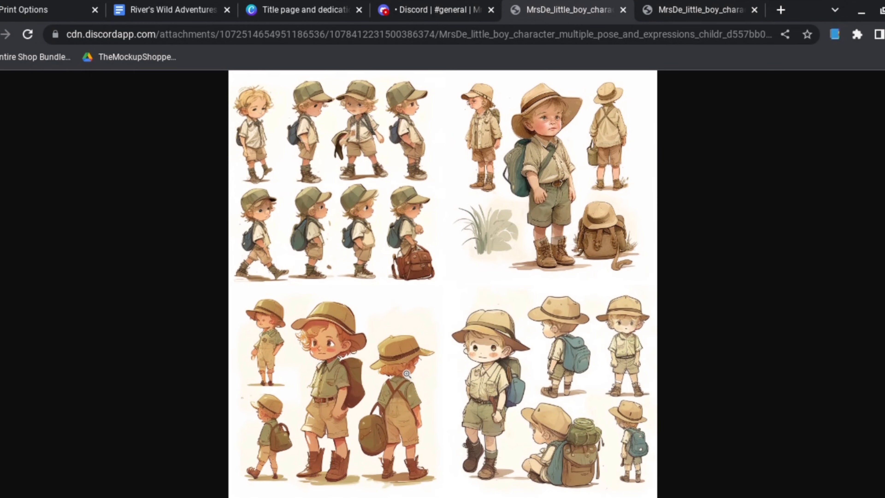
click(403, 372)
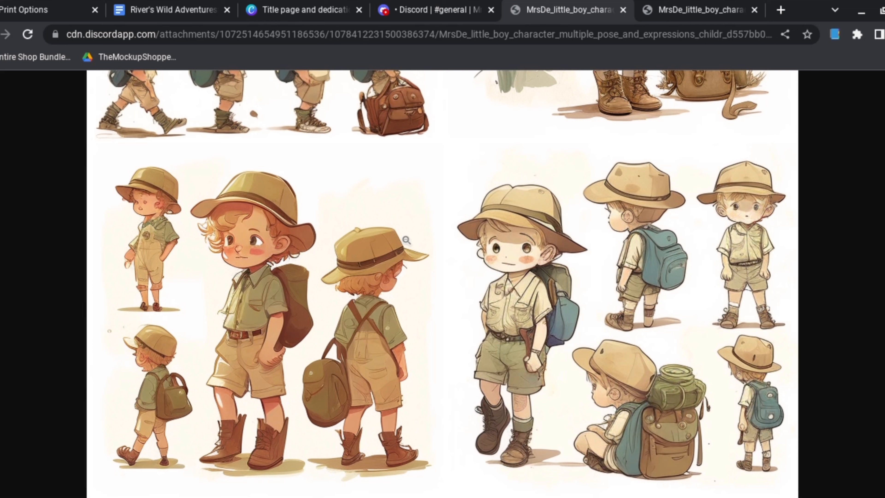
Step: Return to Discord and upscale images 1 and 3 of the new grid
key(ctrl+shift+Tab)
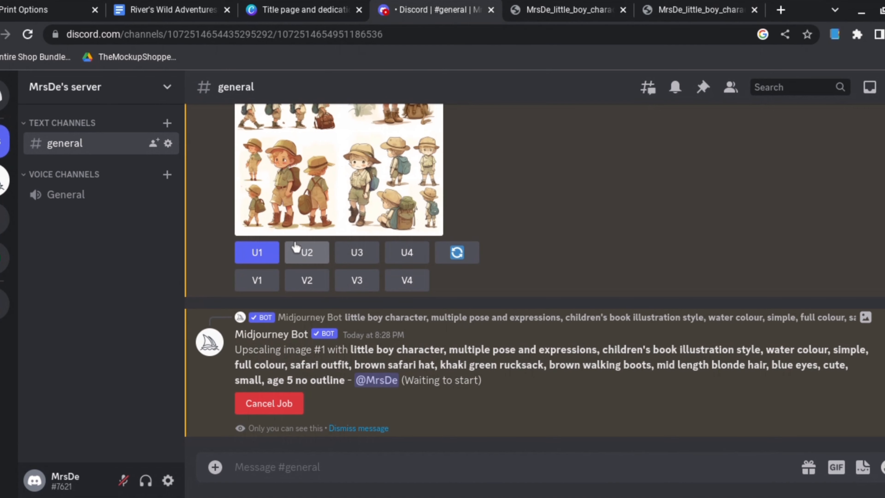
click(341, 257)
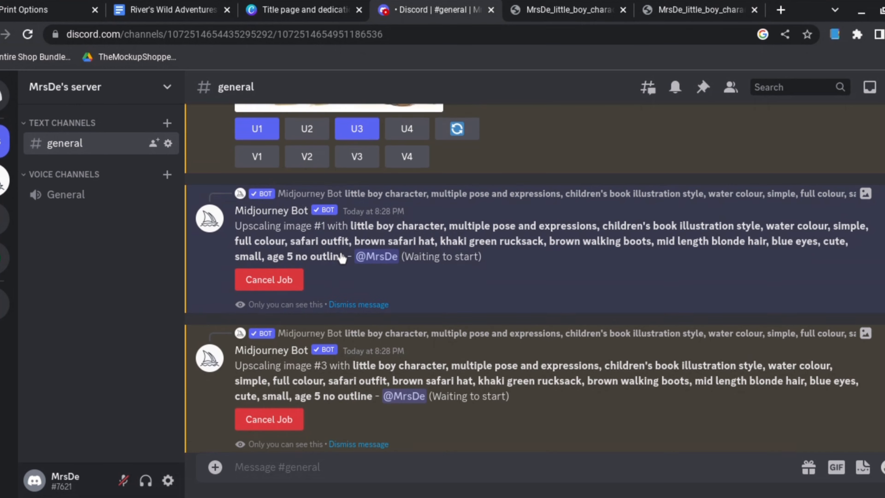
scroll(342, 258, up, 5)
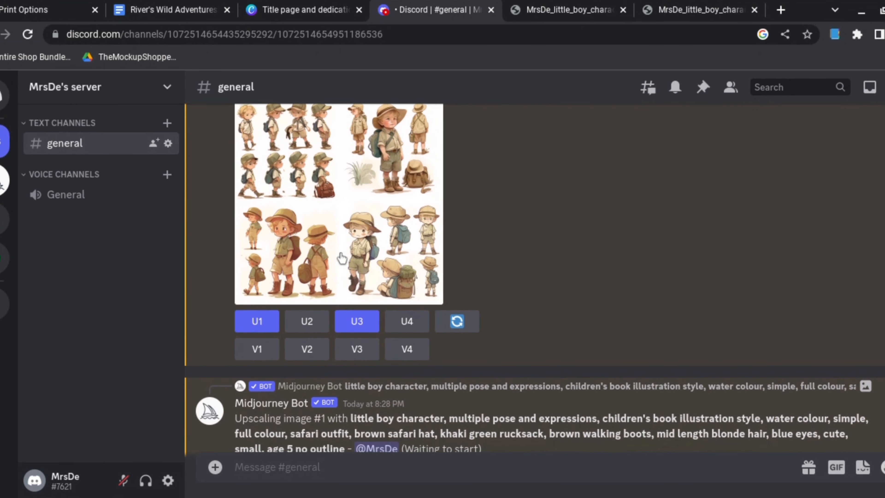
scroll(341, 258, down, 5)
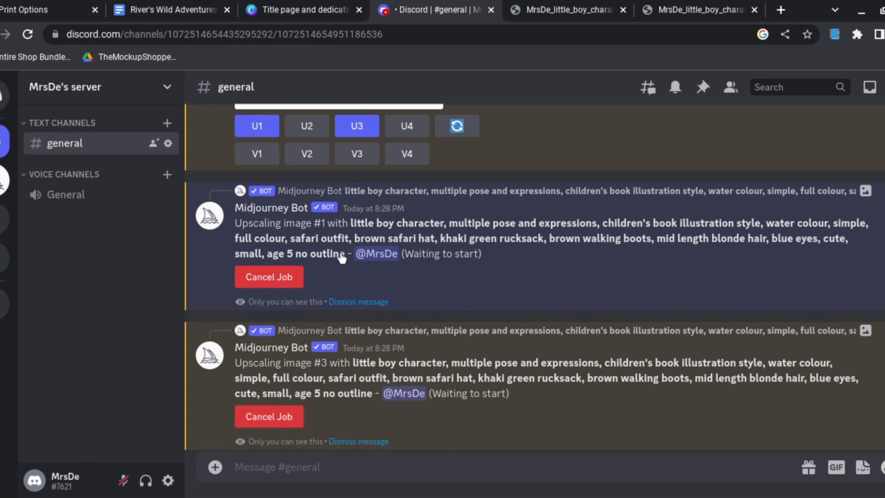
scroll(342, 258, up, 3)
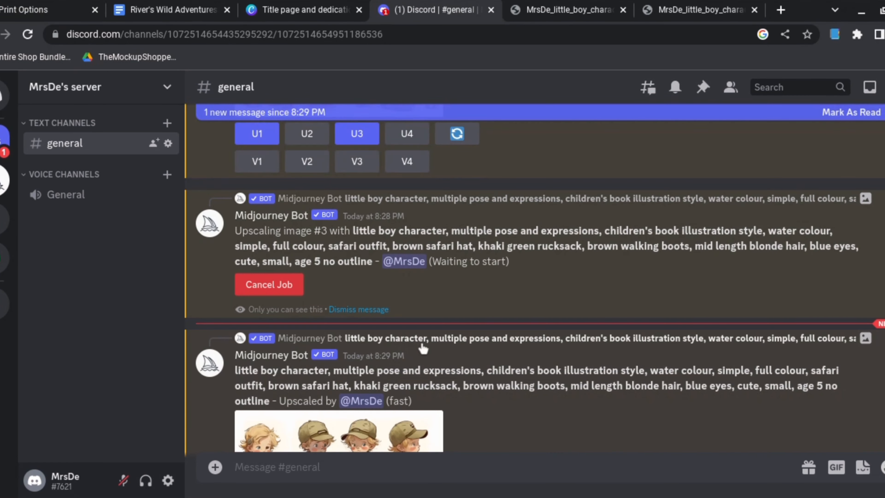
Step: Review both upscaled images and open the eight-pose one full size in the browser
scroll(423, 349, down, 5)
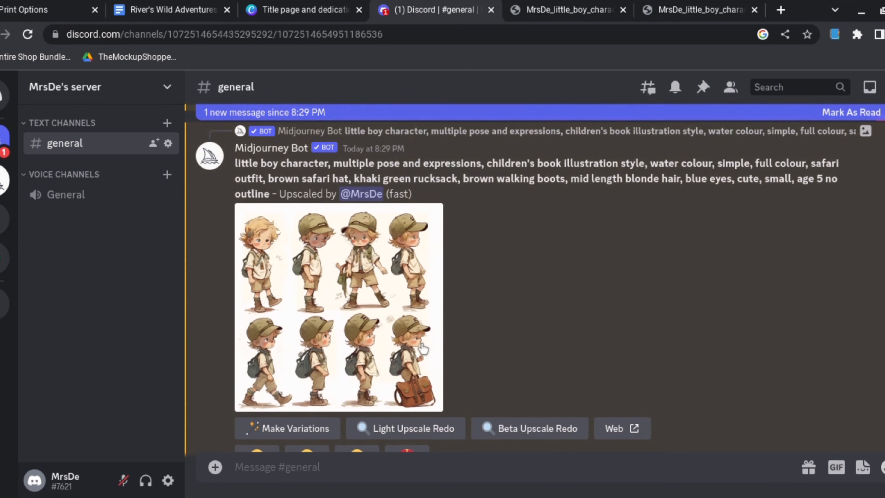
scroll(423, 349, down, 1)
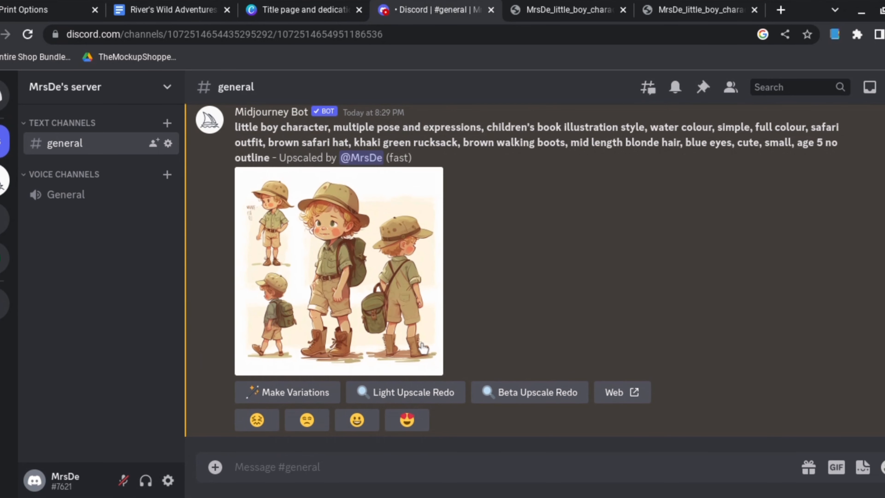
scroll(423, 349, up, 1)
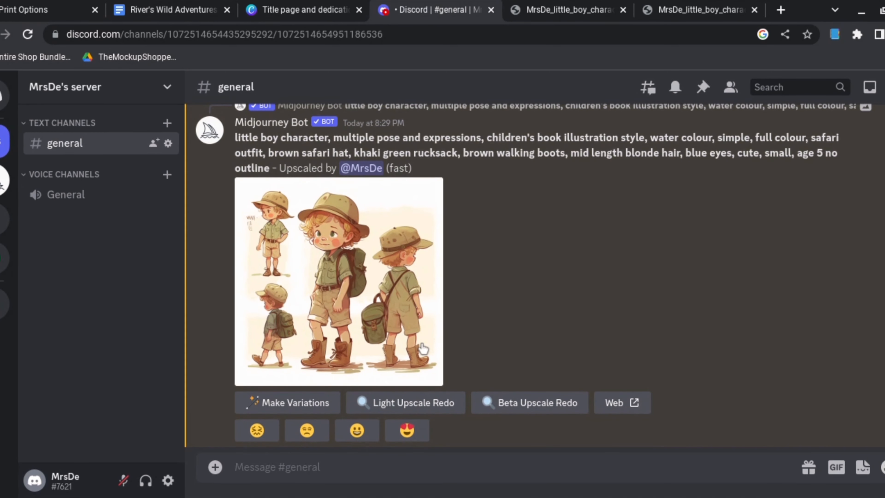
scroll(423, 348, up, 6)
scroll(423, 349, up, 1)
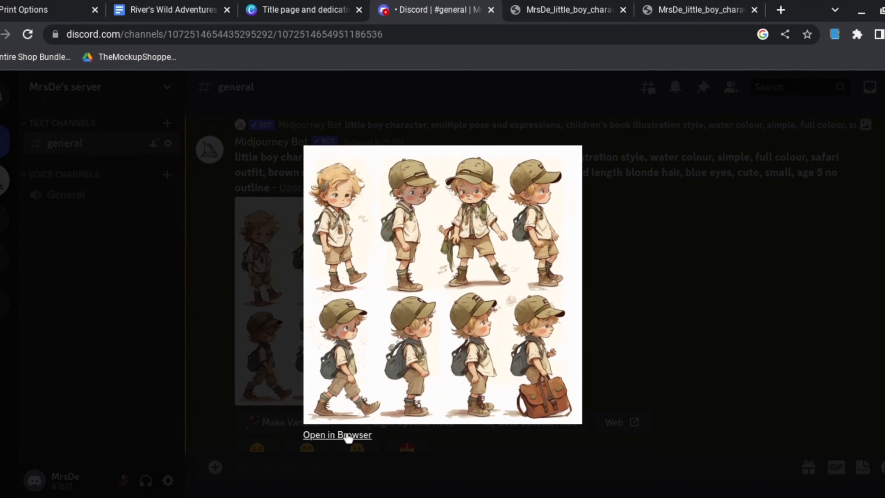
click(348, 435)
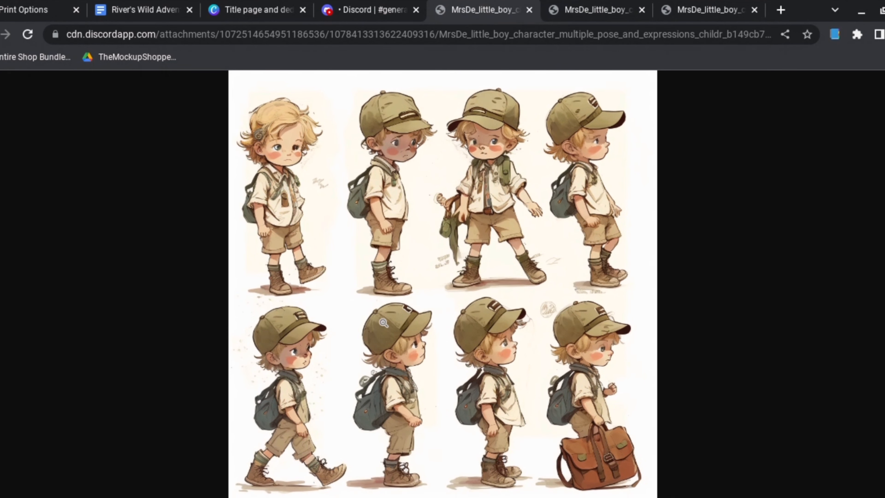
Step: Close the two older browser tabs that show the four-image grids
click(616, 8)
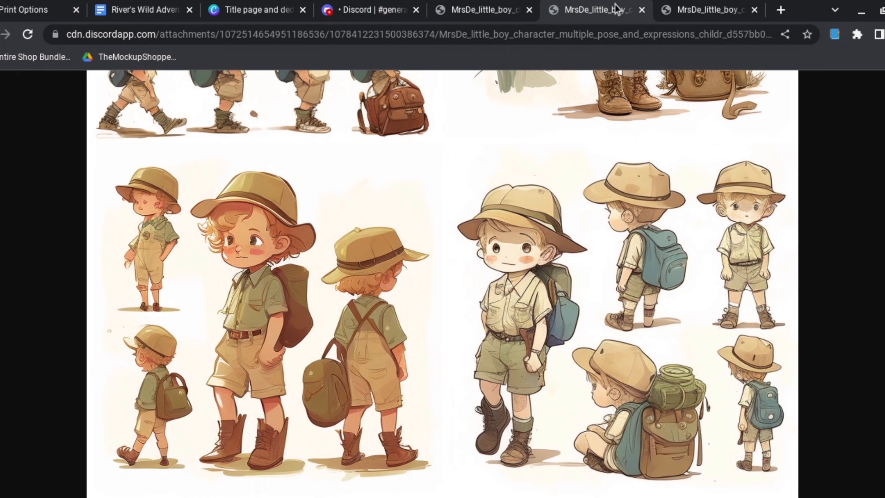
click(642, 10)
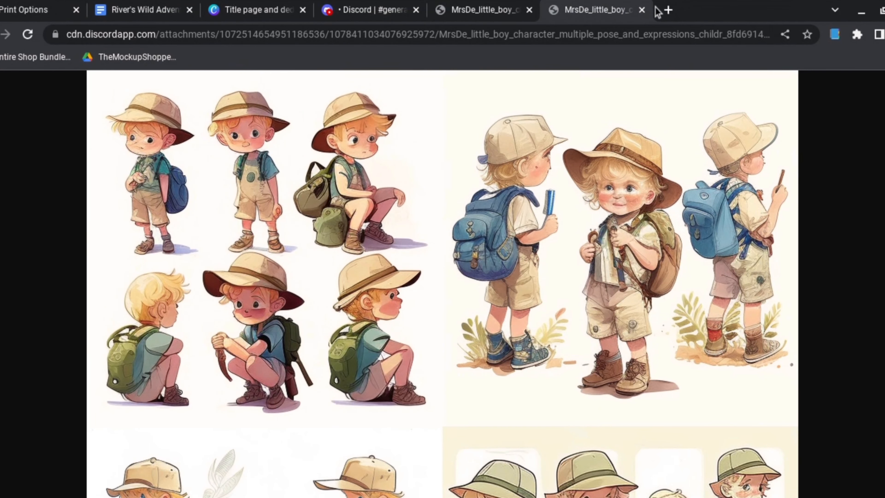
click(642, 9)
Step: Return to Discord, close the image preview and make variations of the upscaled eight-pose image
click(510, 16)
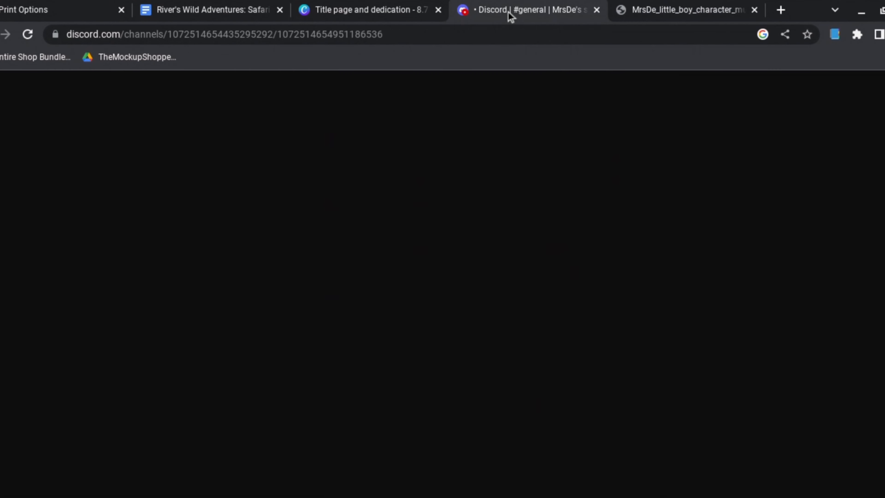
click(711, 322)
scroll(459, 404, down, 1)
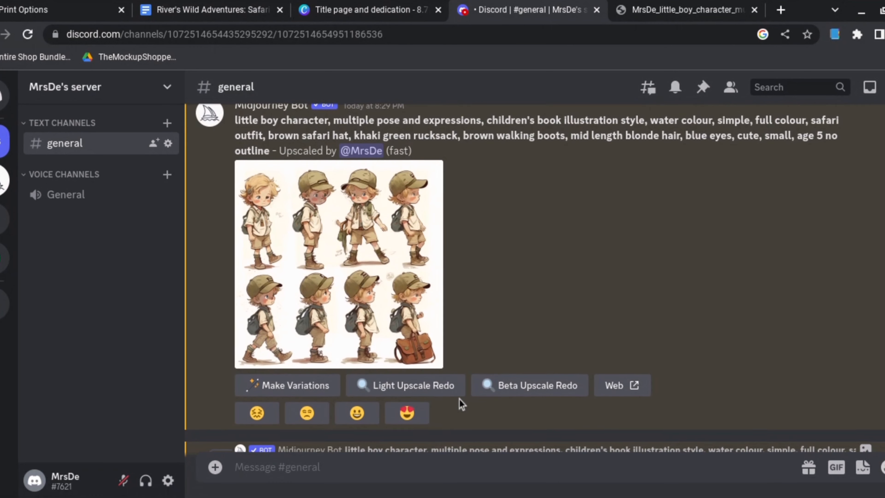
click(275, 380)
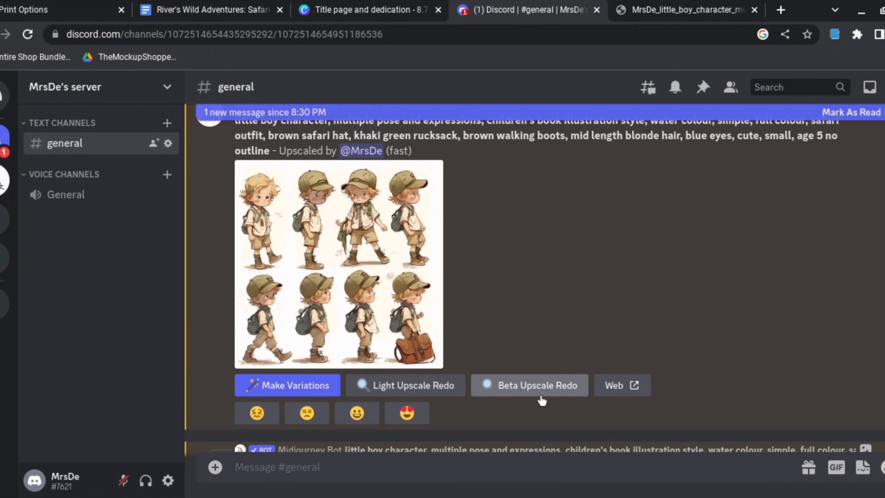
scroll(541, 397, down, 6)
scroll(542, 401, up, 6)
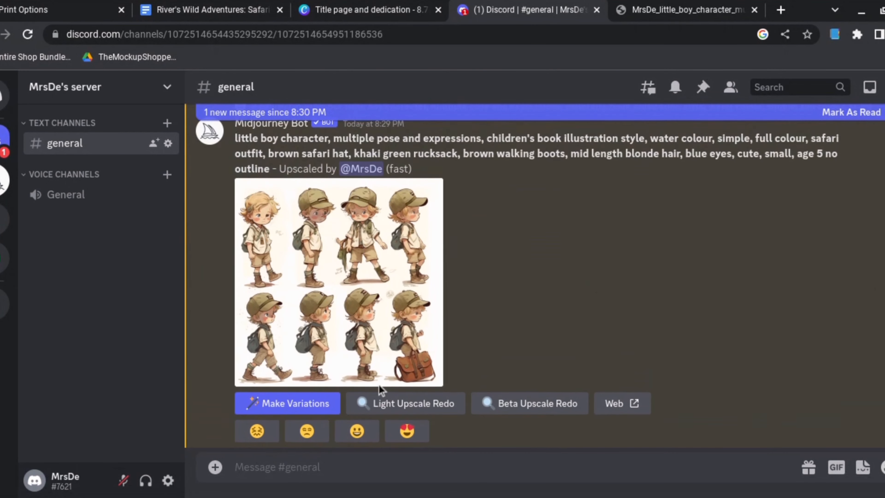
Step: Preview the upscaled eight-pose image enlarged, close the preview and make another set of variations from that image
click(271, 328)
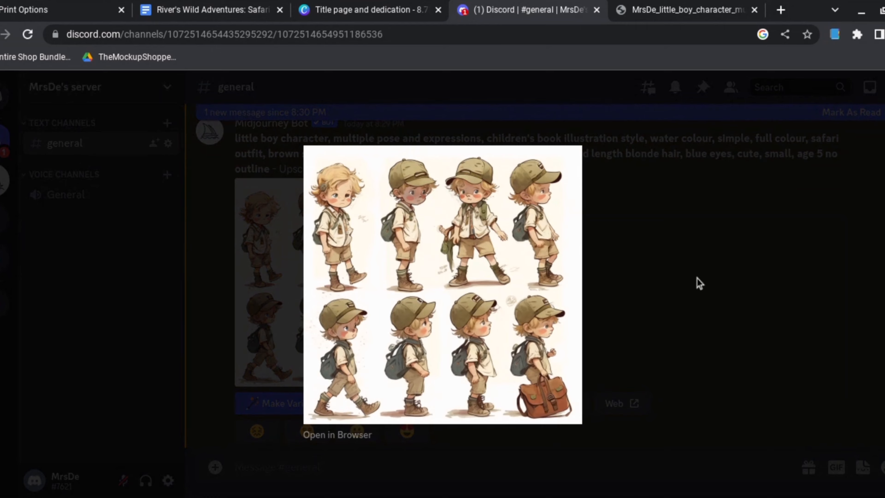
click(700, 283)
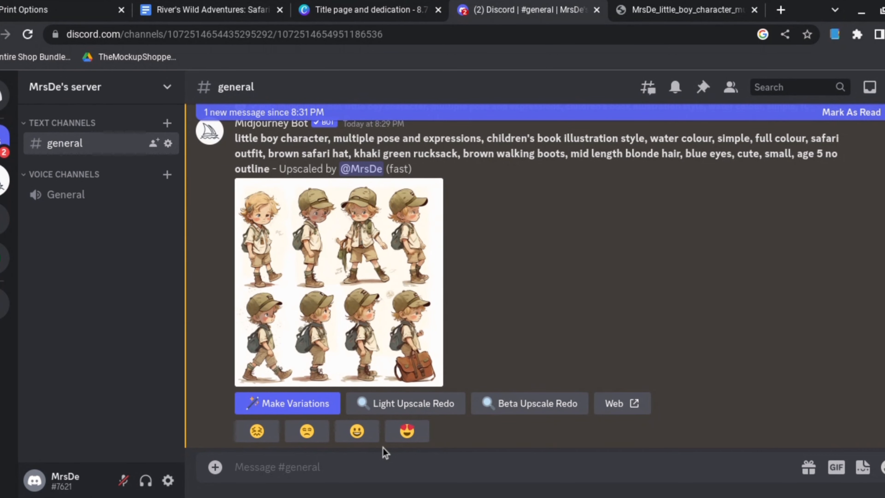
click(299, 403)
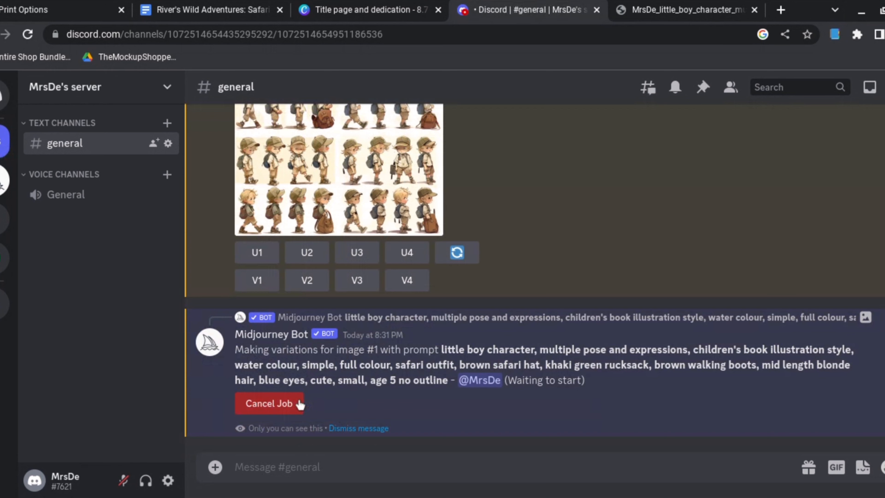
click(300, 404)
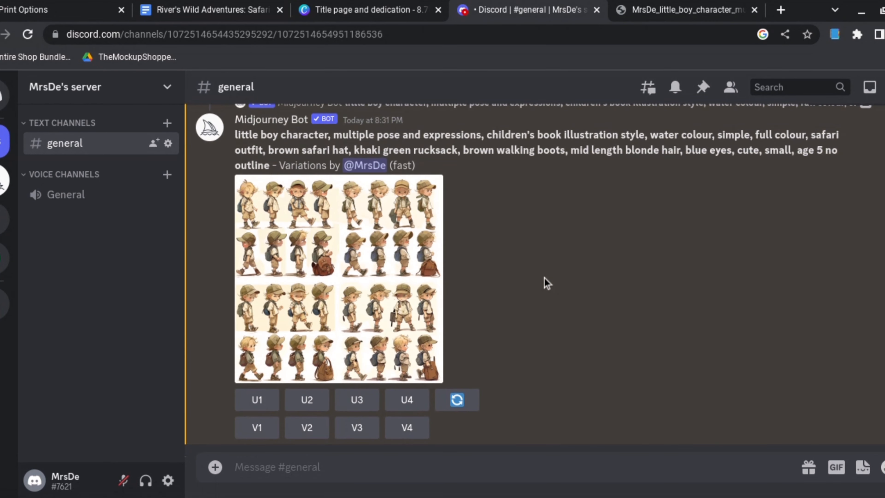
Step: Examine the first grid of eight-pose variations full size in the browser, then close its tab and the preview
click(294, 328)
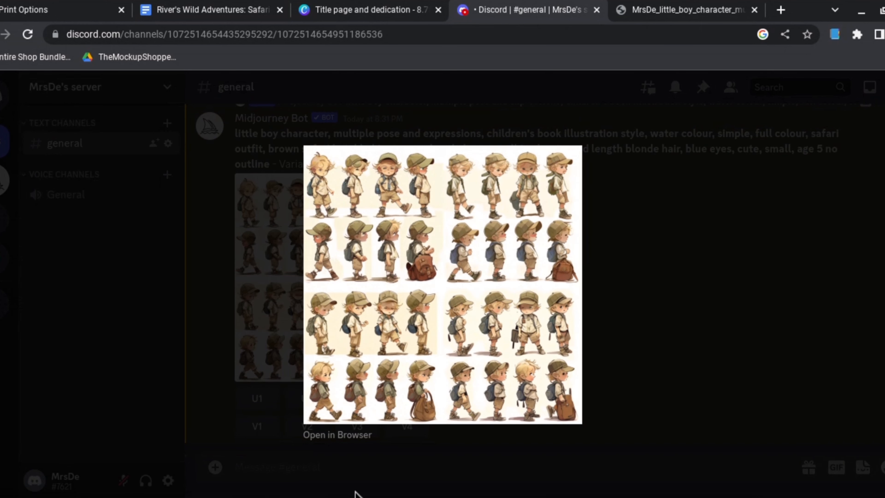
click(337, 434)
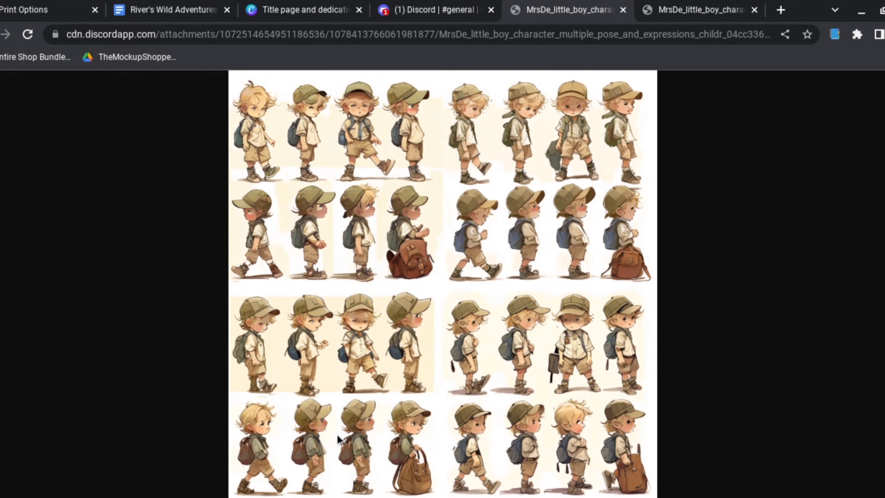
click(623, 9)
click(823, 356)
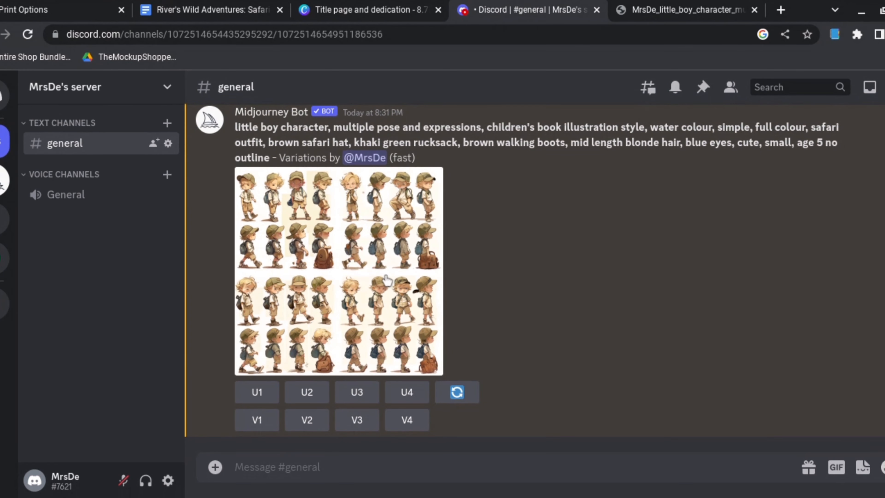
Step: Examine the second grid of variations full size in the browser, then close the open image tabs and the preview
click(387, 280)
click(360, 435)
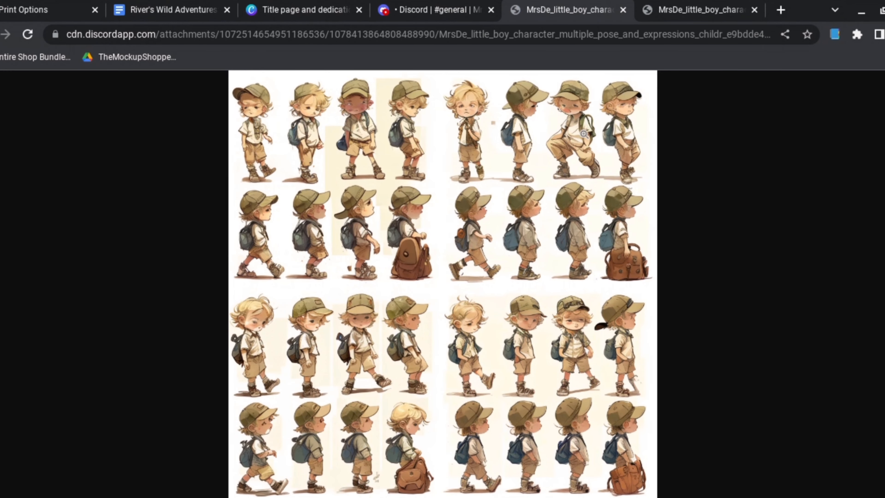
click(623, 9)
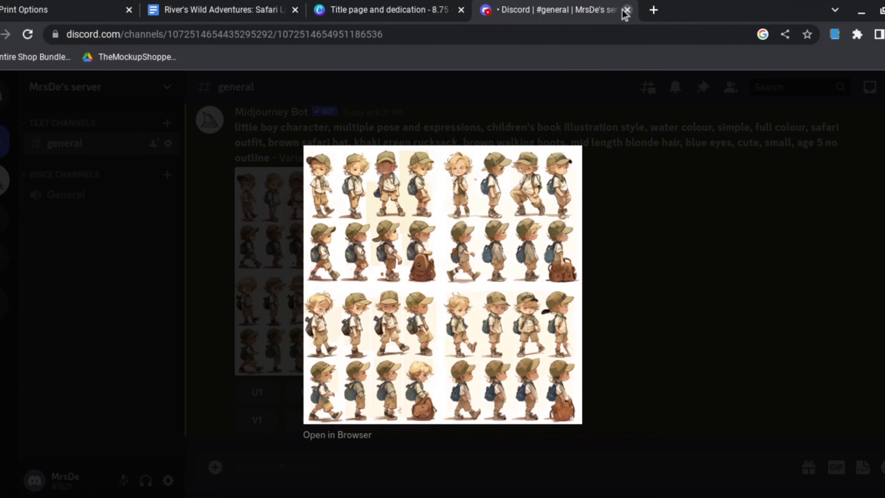
click(711, 258)
Step: Find the original upscaled eight-pose image in the channel and open it full size in the browser
scroll(715, 259, up, 10)
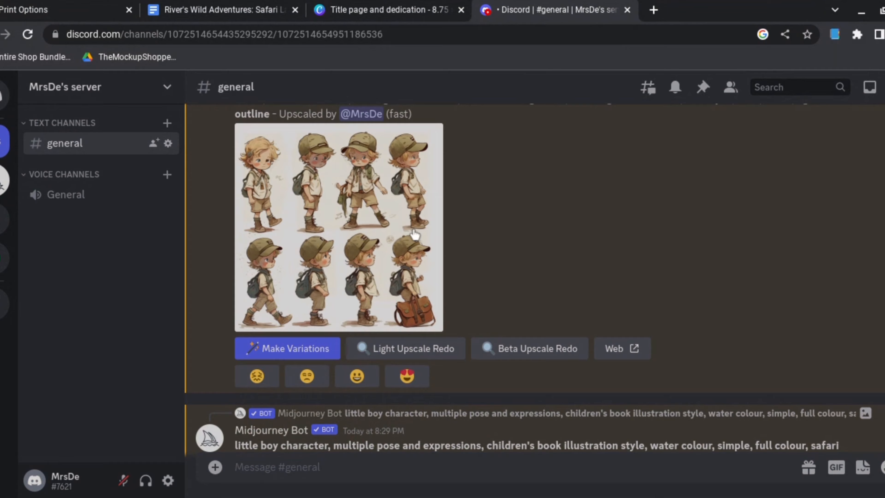
click(414, 234)
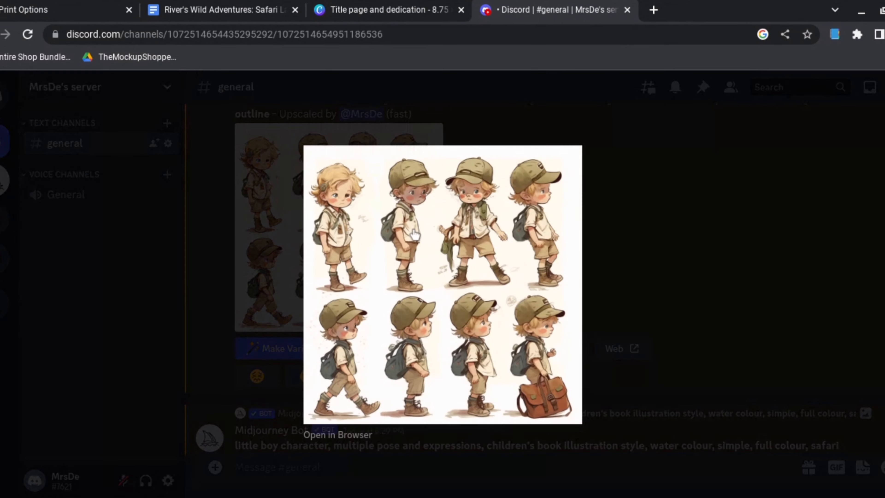
click(358, 431)
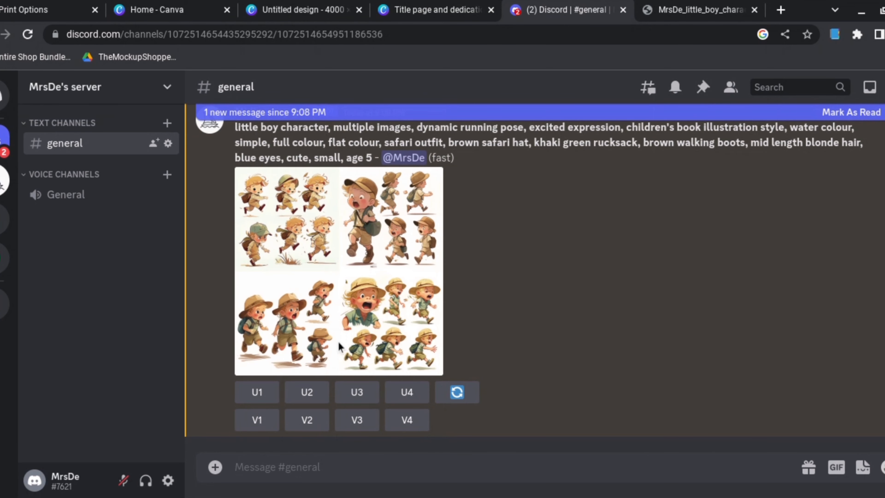
Step: Start a new /imagine command and reuse the full prompt text of the dynamic running pose grid
click(386, 248)
click(293, 470)
text(/)
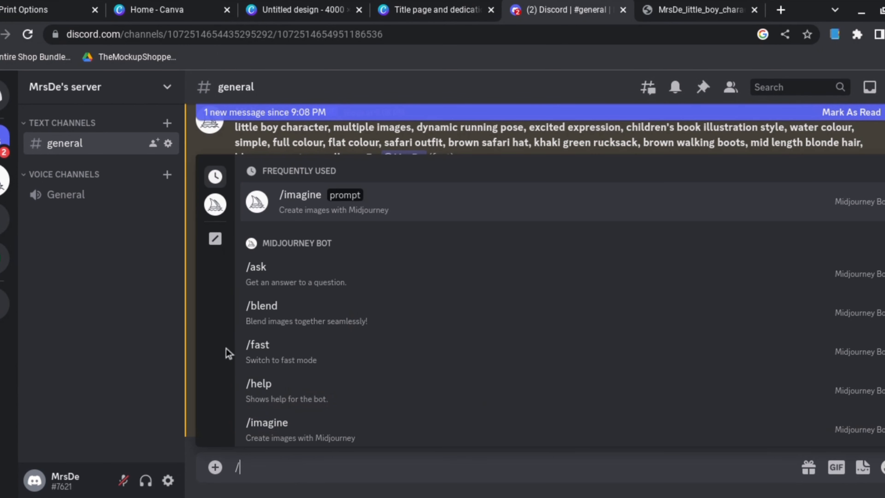
click(311, 216)
scroll(390, 182, up, 2)
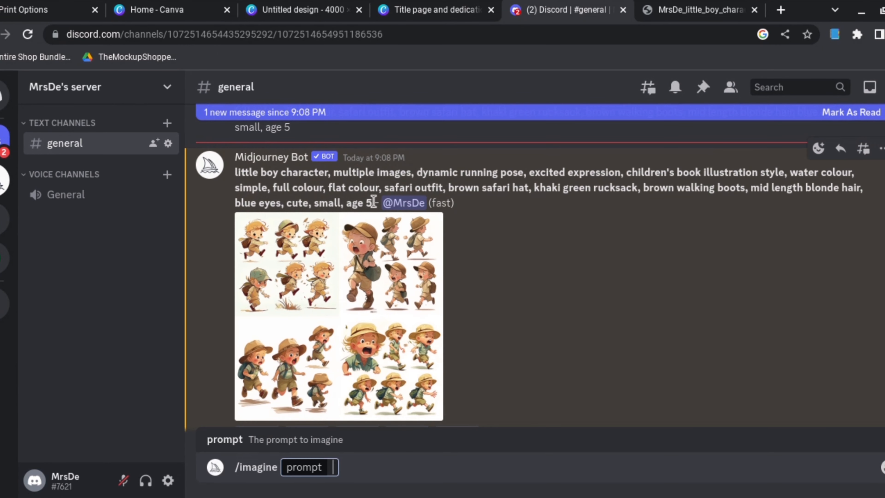
drag(372, 203, 226, 171)
key(ctrl+c)
scroll(229, 171, down, 3)
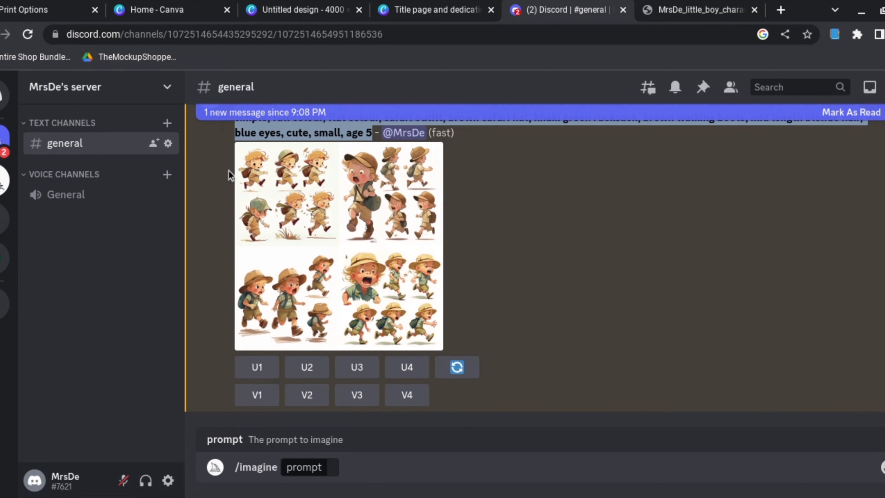
click(336, 466)
key(ctrl+v)
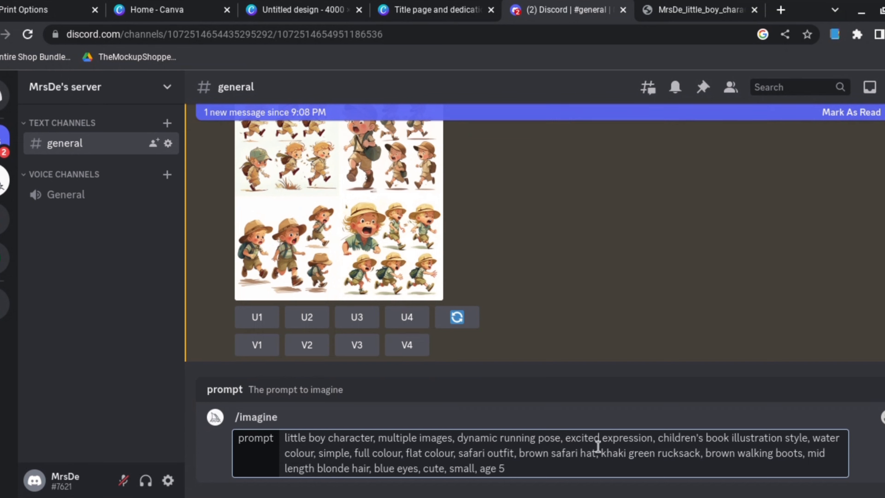
Step: Replace "dynamic running pose" in the prompt with "sitting down on the floor" and submit it
drag(561, 439, 456, 438)
text(kitting down)
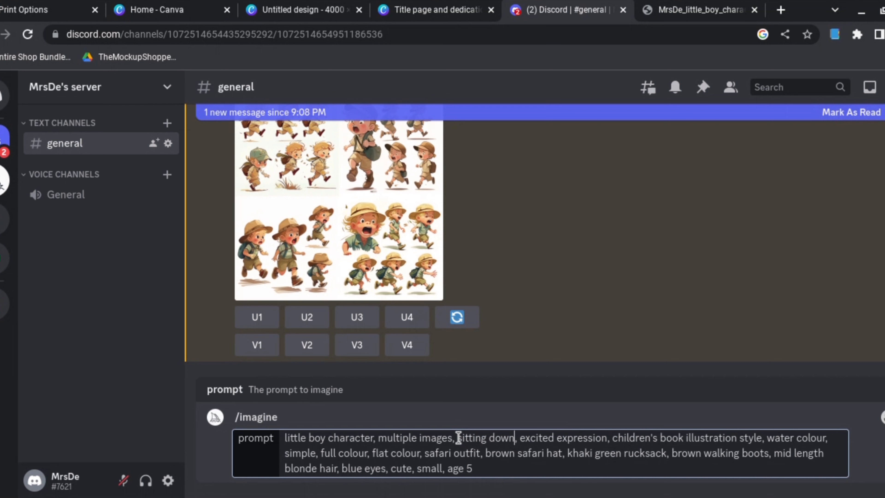
text( on the floor)
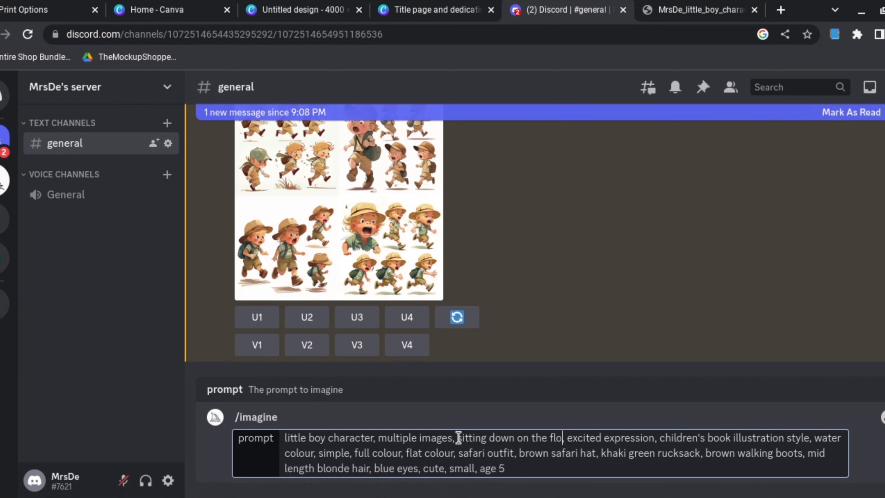
key(Return)
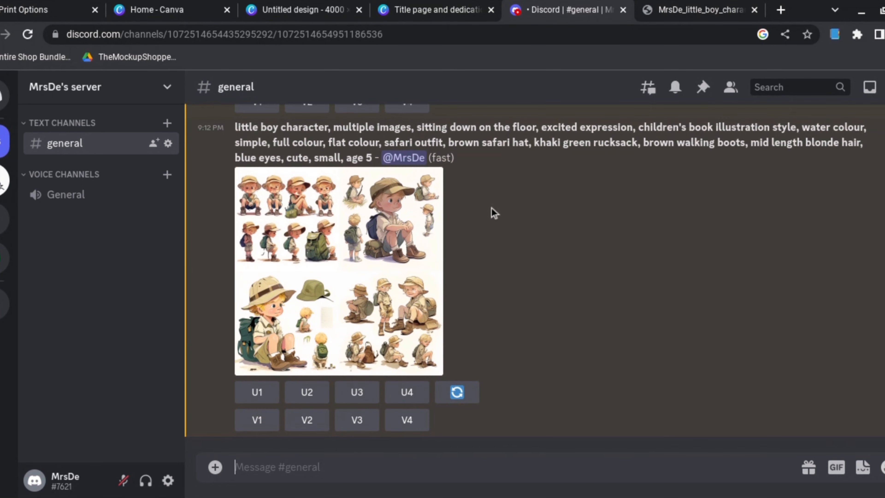
Step: Review the sitting-pose grid and upscale its images 1 and 2, plus image 2 of the dynamic running grid
click(311, 230)
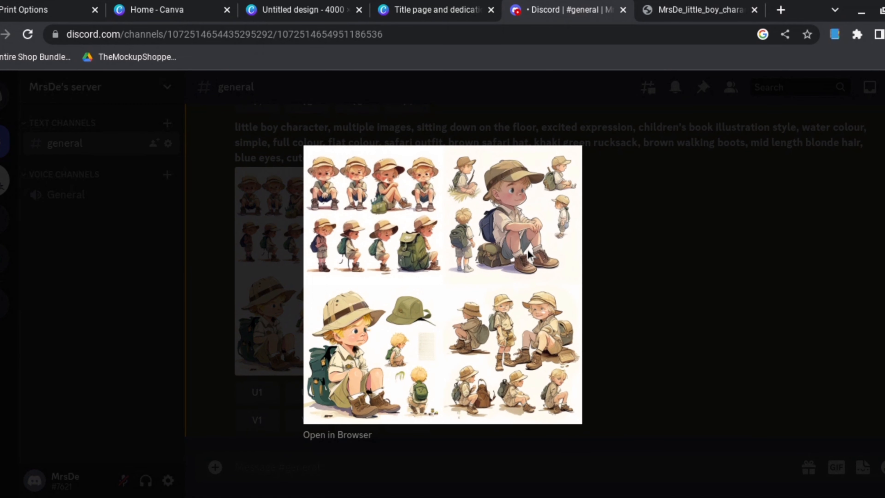
click(729, 294)
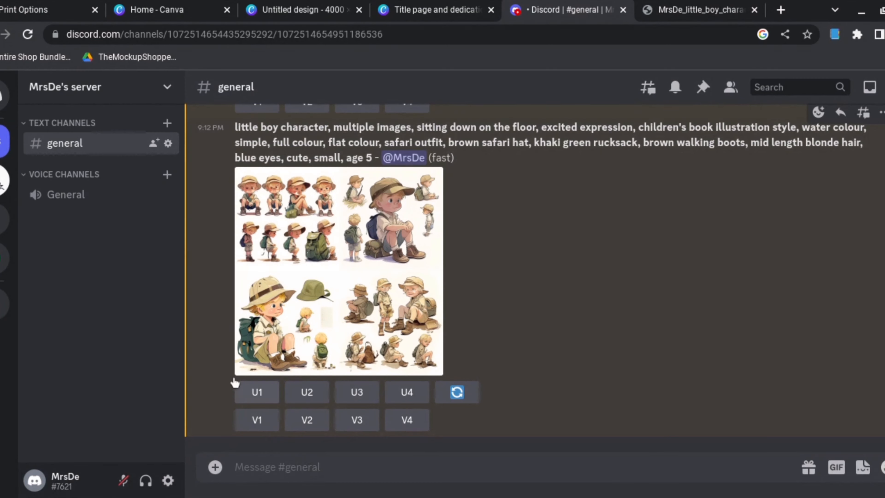
click(254, 392)
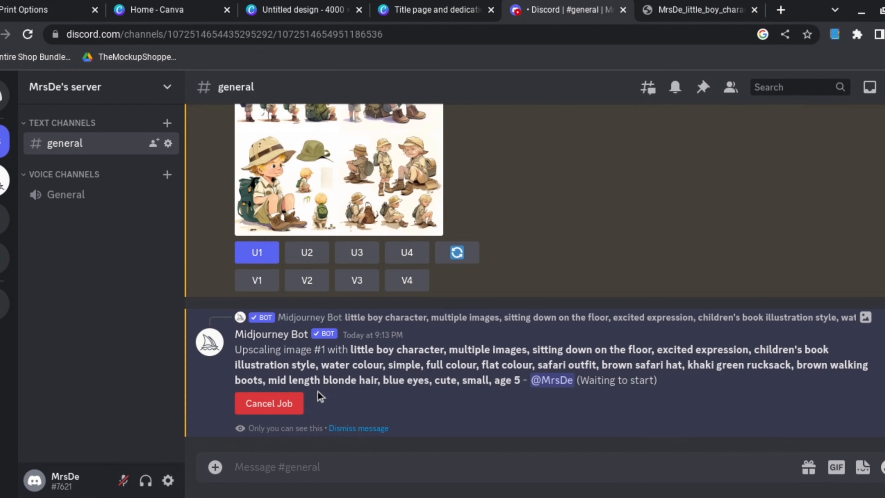
click(308, 252)
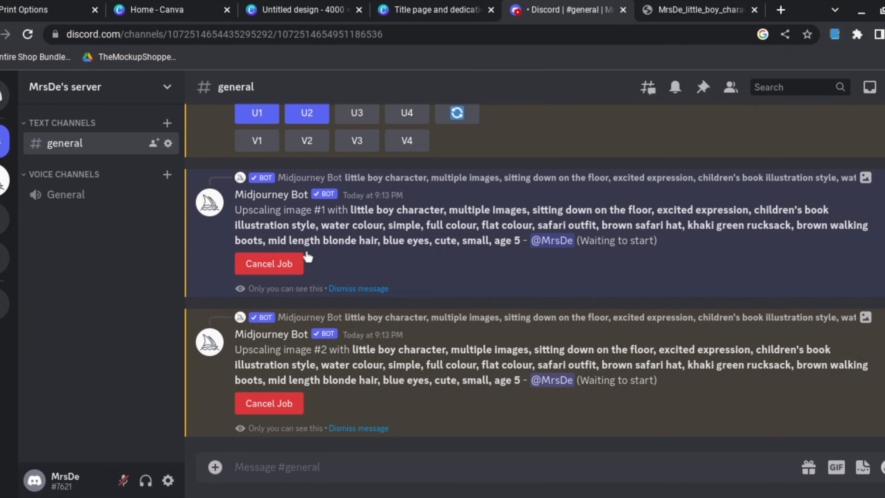
scroll(498, 332, up, 15)
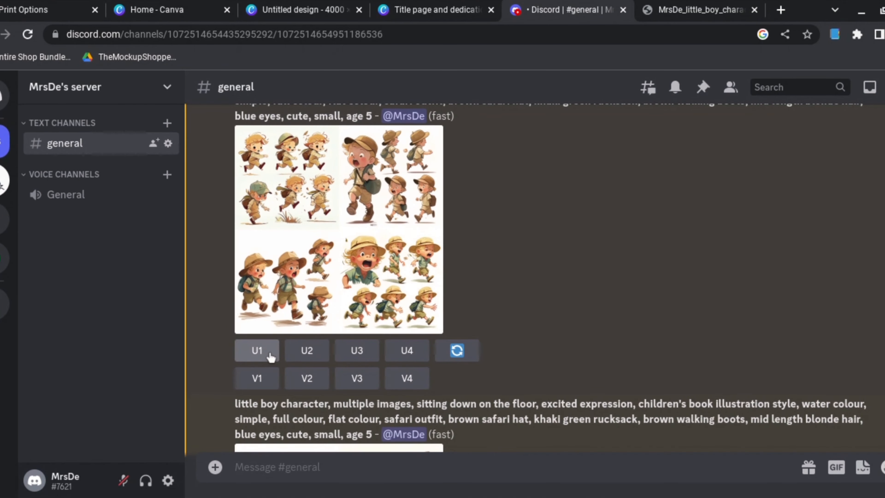
scroll(507, 345, down, 8)
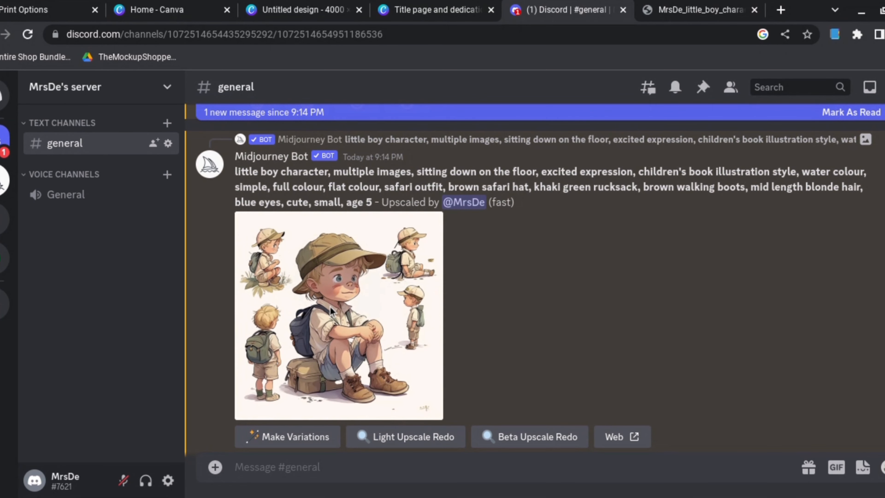
Step: Examine enlarged previews of the upscaled sitting-pose image and the upscaled running-pose image for consistency with the character
click(331, 311)
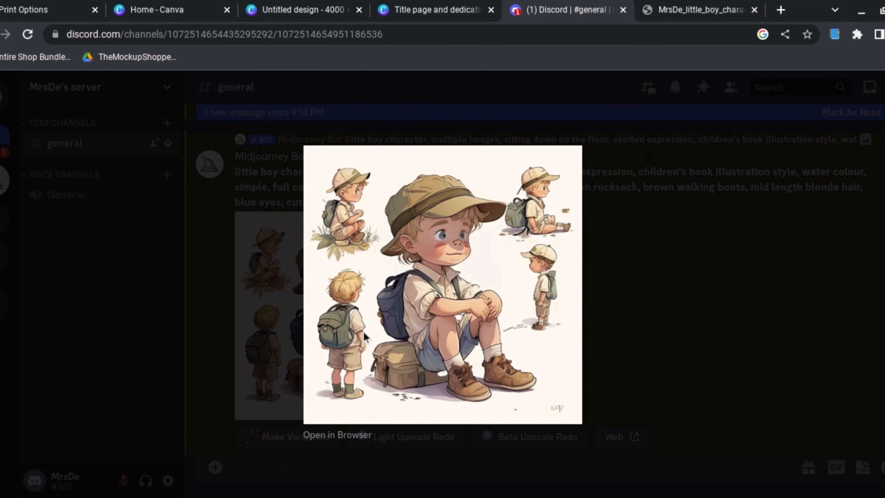
click(737, 230)
scroll(739, 230, down, 5)
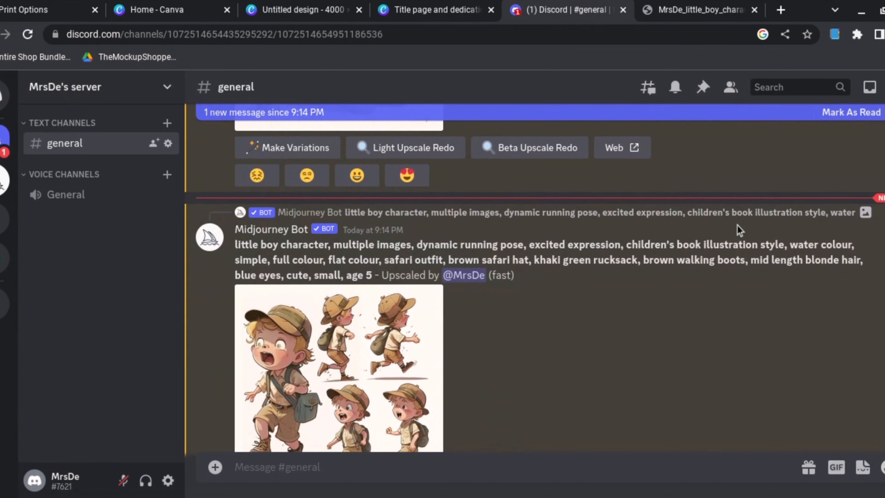
scroll(739, 230, down, 3)
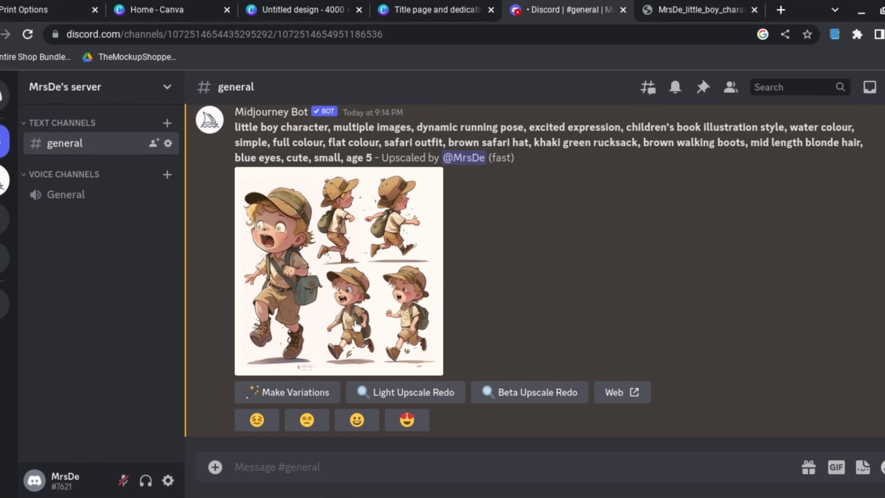
click(356, 327)
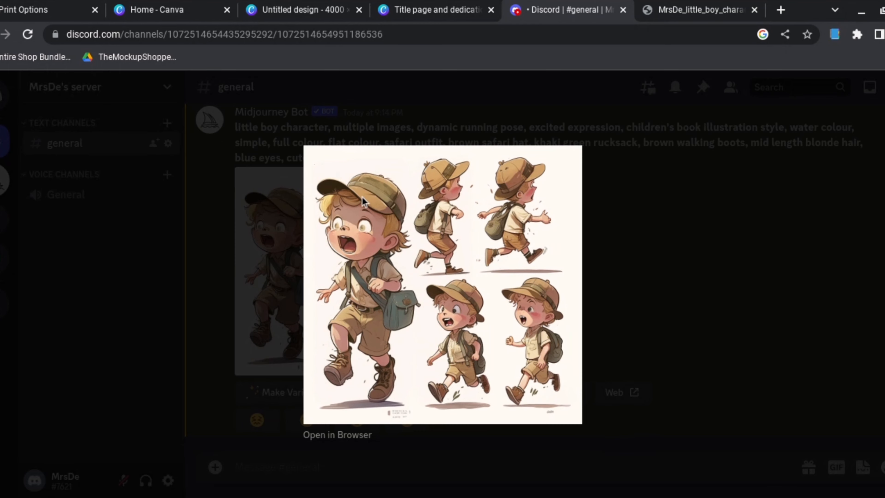
click(706, 252)
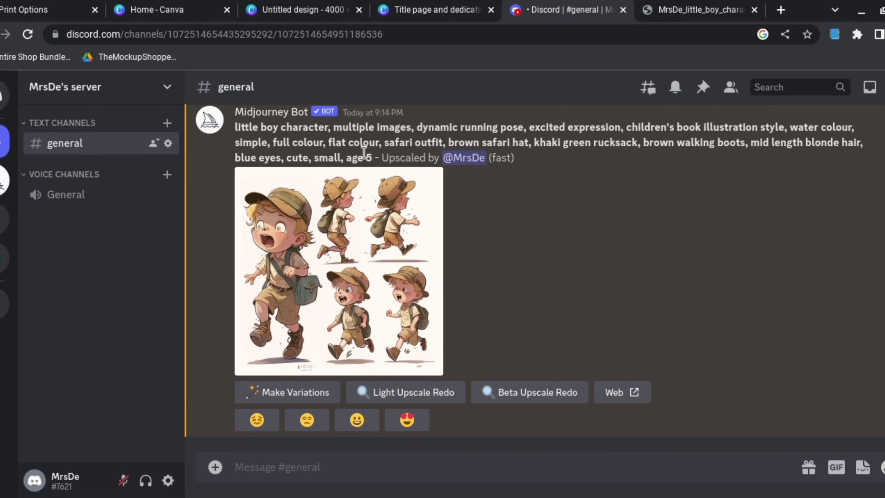
Step: Copy the prompt of the upscaled running-pose image into a new /imagine command
drag(372, 157, 241, 131)
click(243, 466)
text(/imaginer)
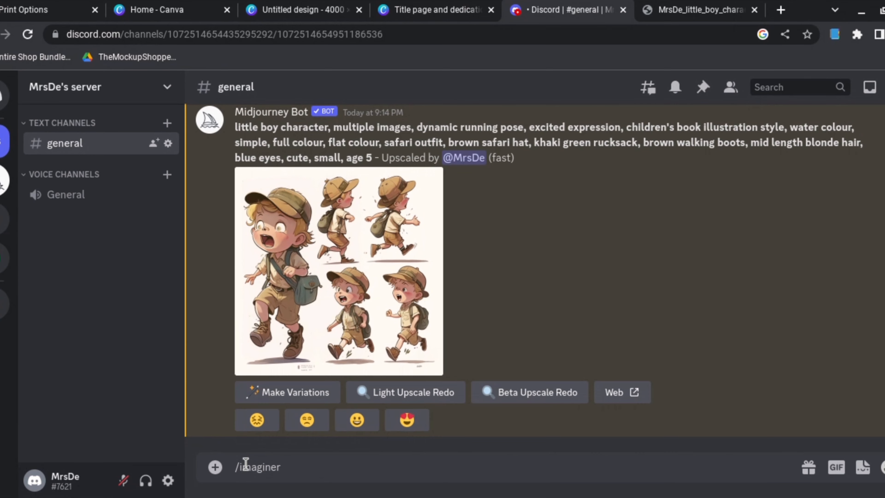
key(Return)
text(little boy character, multiple images, dynamic running pose, excited expression, children's book illustration style, water colour, simple, full colour, flat colour, safari outfit, brown safari hat, khaki green rucksack, brown walking boots, mid length blonde hair, blue eyes, cute, small, age 5)
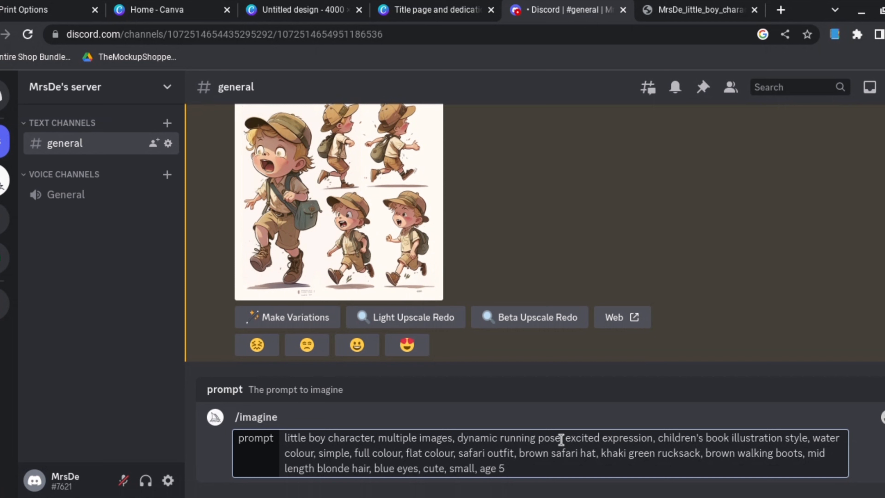
Step: Change the prompt's "excited expression" to "happy expression" and "running" to "jumping", and submit it
drag(561, 440, 501, 442)
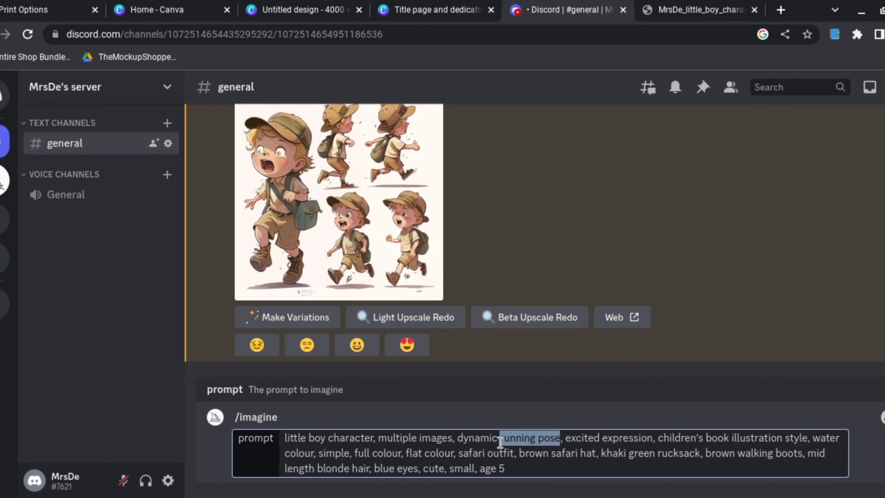
drag(599, 438, 567, 439)
text(happy)
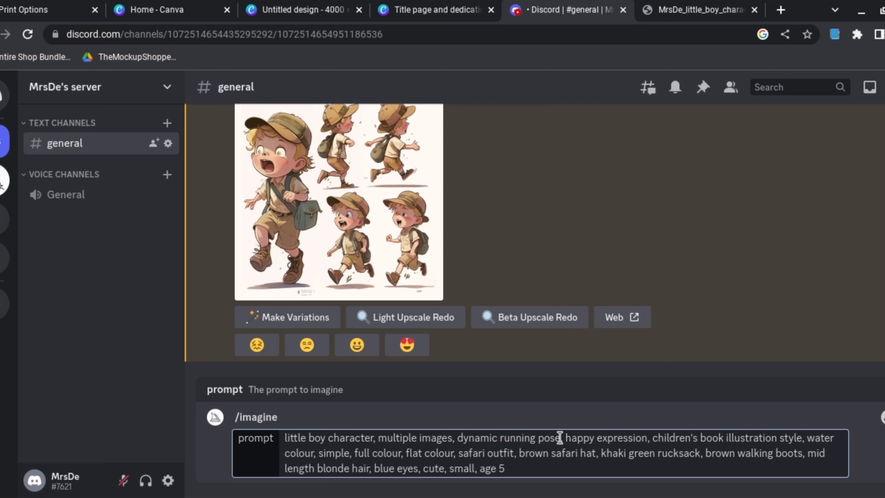
drag(533, 438, 499, 439)
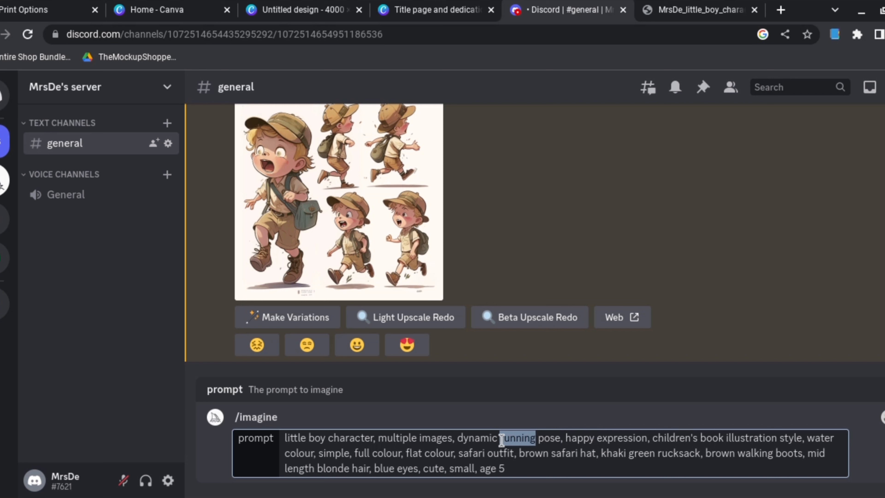
text(jumping)
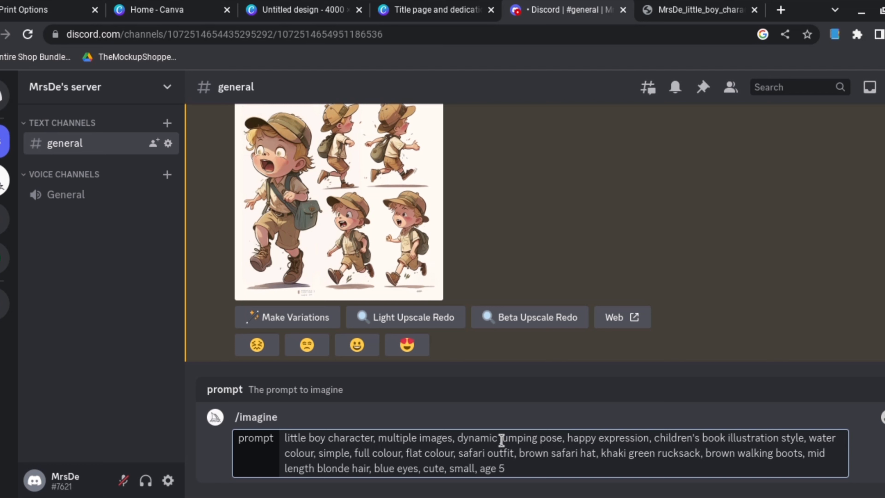
key(Return)
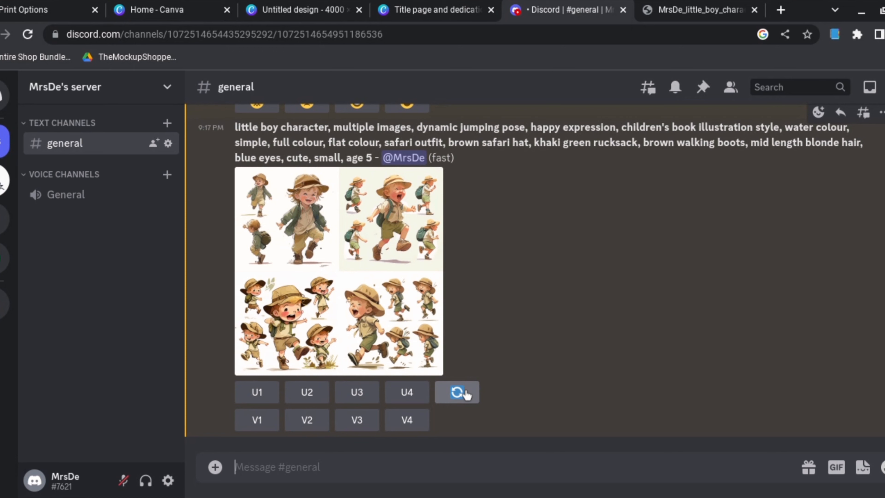
Step: Generate variations of image 4 in the dynamic jumping grid, examine them enlarged, and dismiss the server boost notice
click(406, 420)
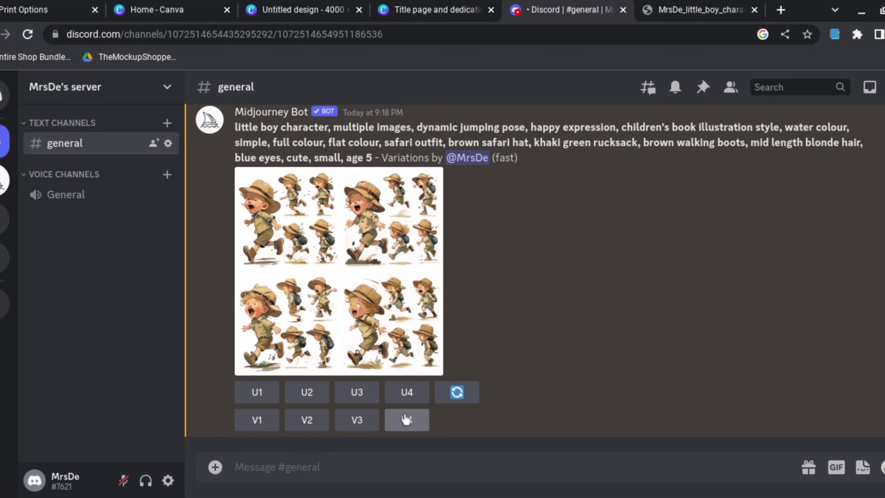
click(311, 260)
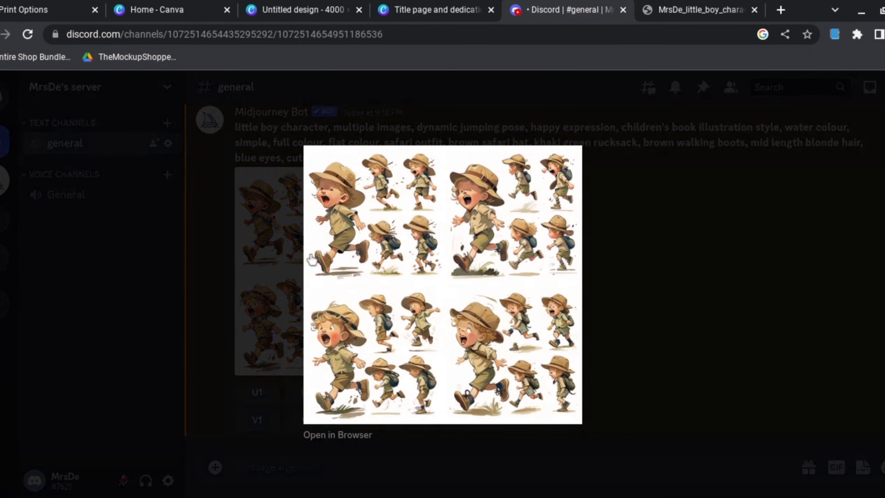
click(704, 398)
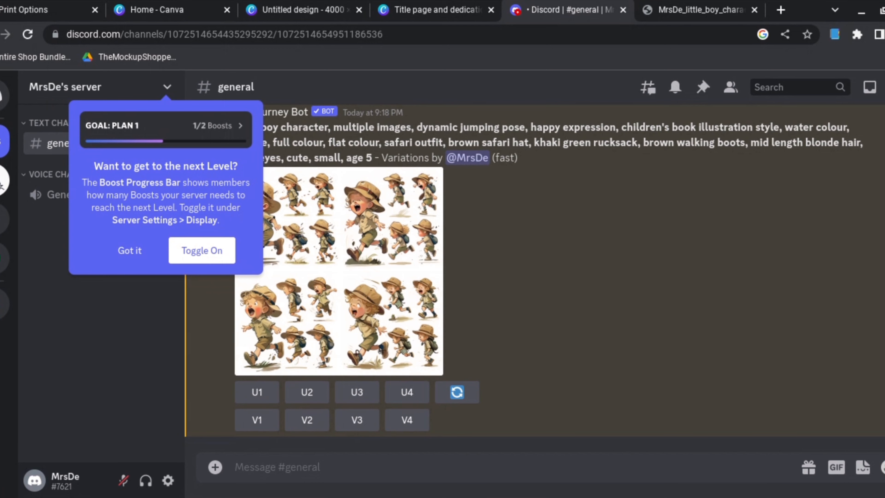
click(124, 252)
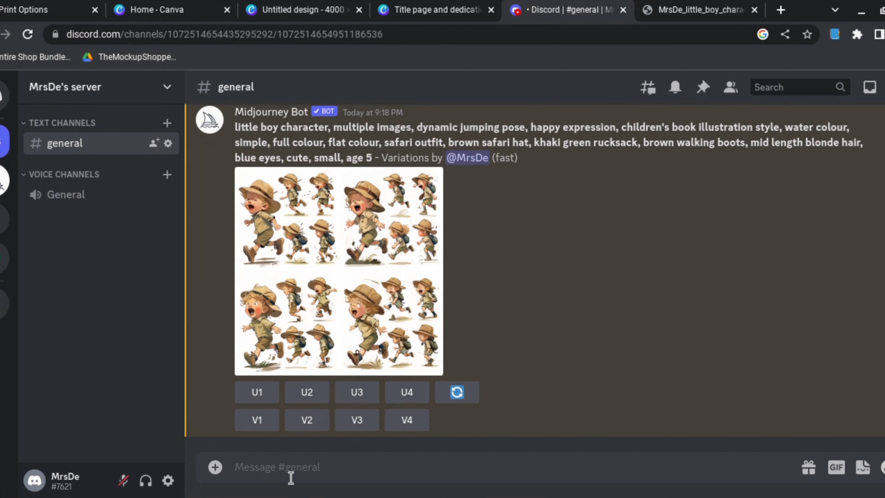
Step: Start a new /imagine command and copy the dynamic jumping prompt from the variations message for it
click(290, 473)
text(/)
click(324, 200)
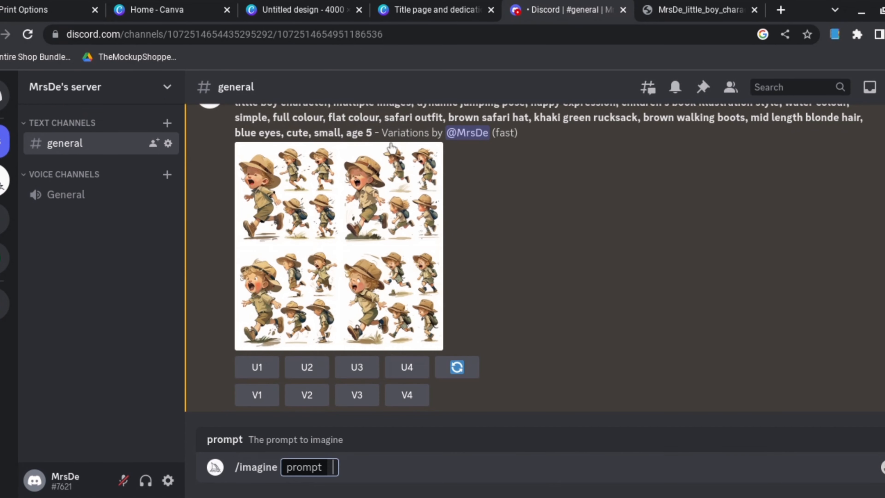
drag(374, 153, 233, 122)
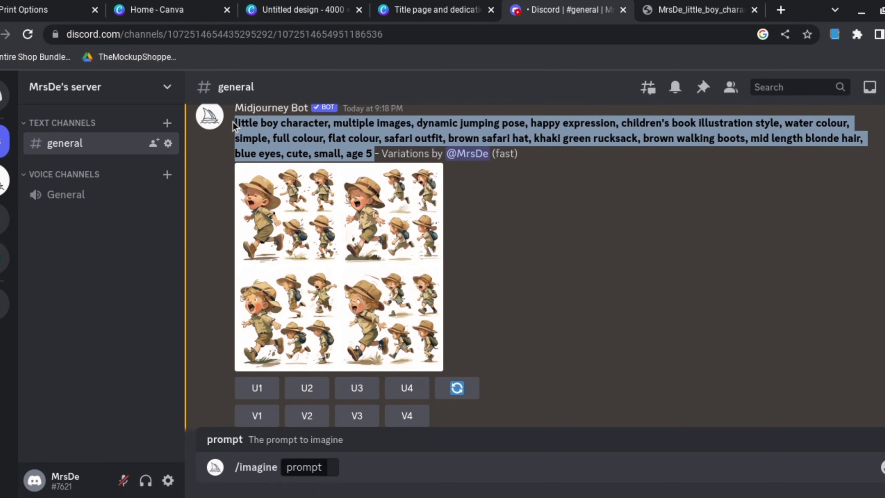
Step: Replace "dynamic jumping pose" in the prompt with "jumping in the air" and submit it
key(Right)
key(Right)
key(Right)
key(Right)
key(Right)
key(Right)
key(Right)
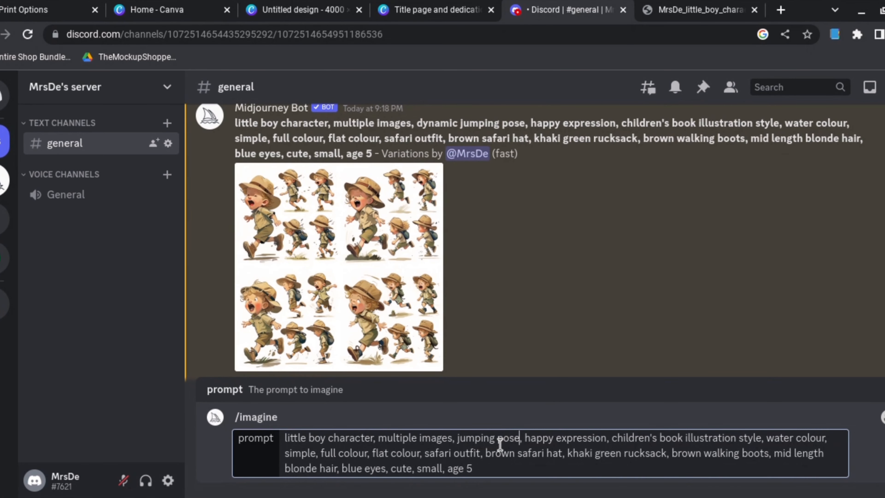
key(BackSpace)
key(BackSpace)
key(BackSpace)
key(BackSpace)
key(BackSpace)
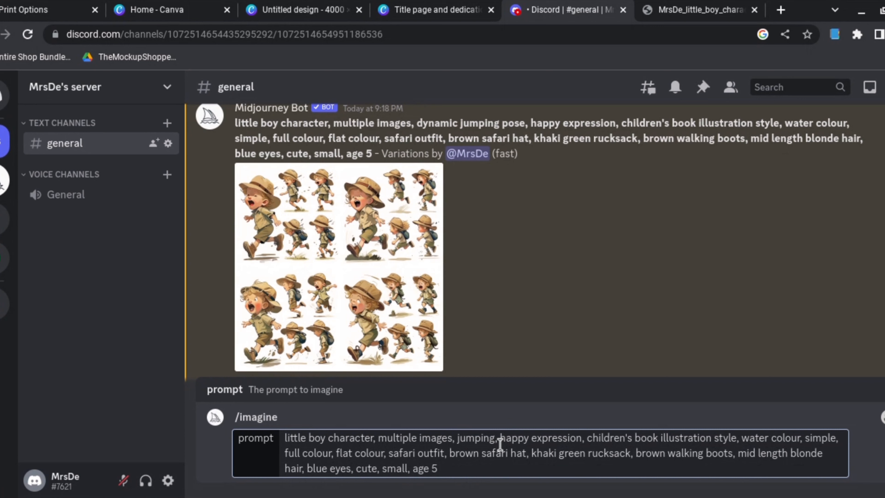
text(in the air)
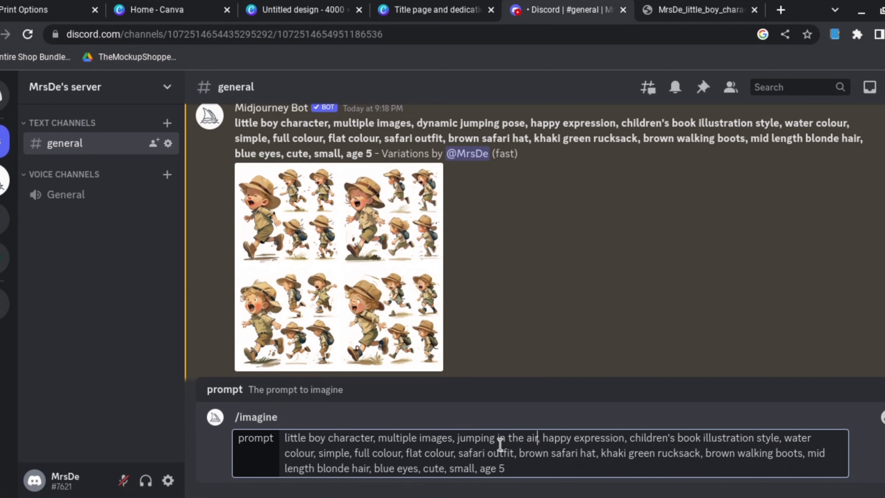
key(Return)
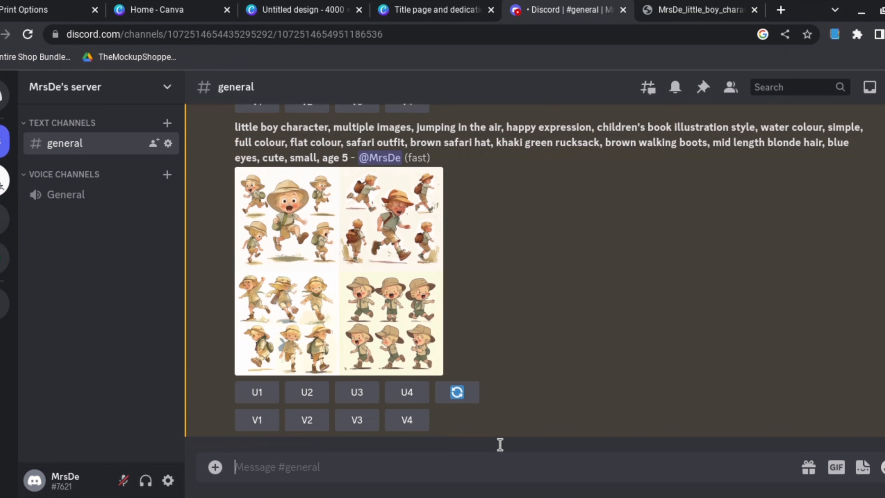
Step: Examine an enlarged preview of the jumping-in-the-air grid for poses and consistency with the character
click(281, 247)
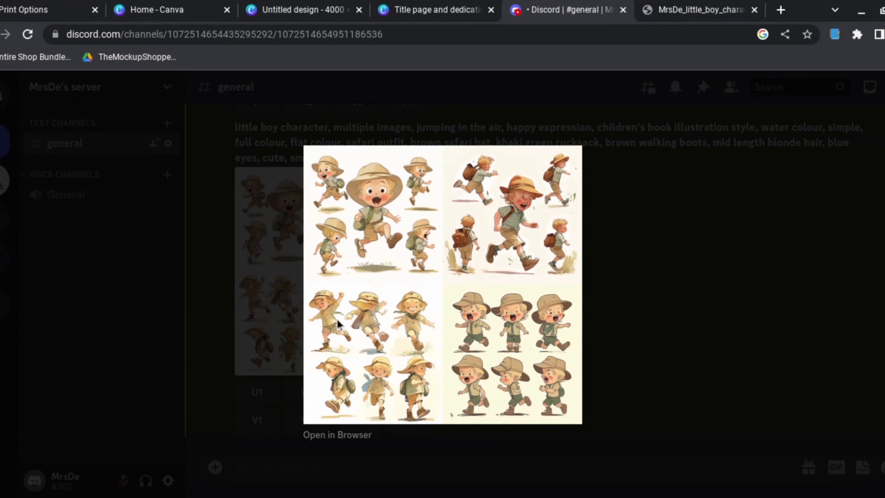
click(597, 337)
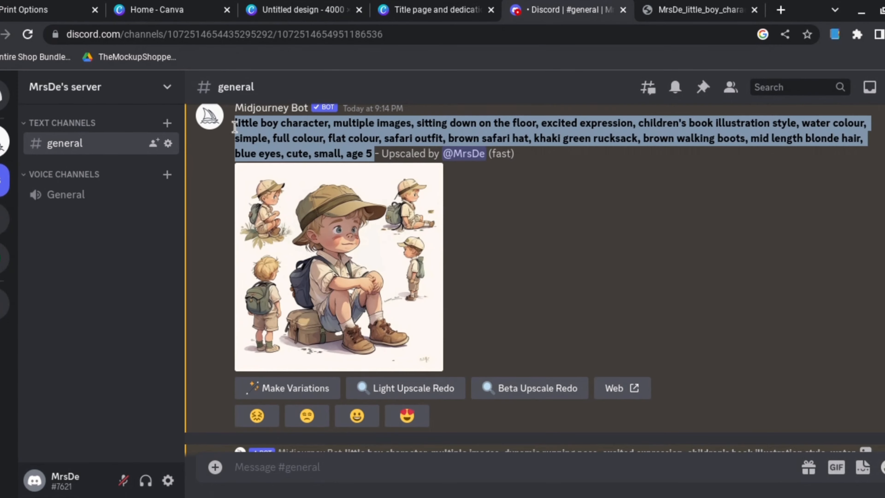
Step: Copy the prompt of the upscaled sitting-pose image into a new /imagine command
scroll(236, 128, down, 20)
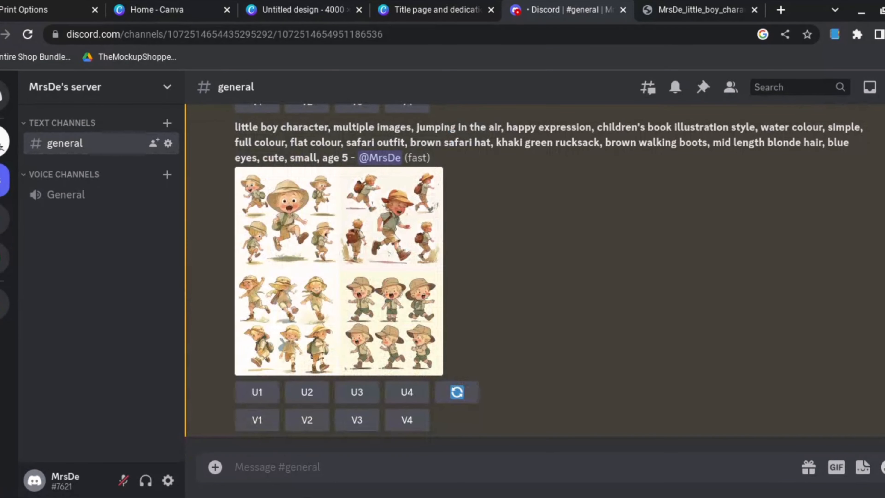
click(299, 467)
text(/imagine)
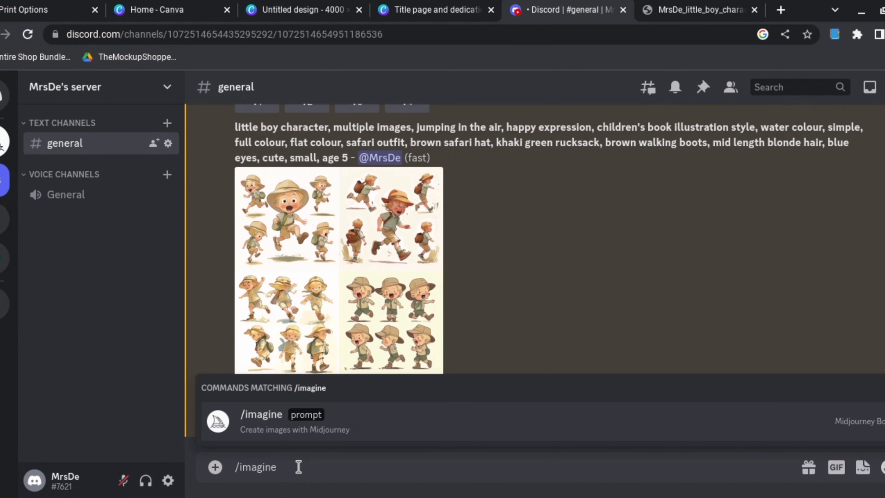
key(Tab)
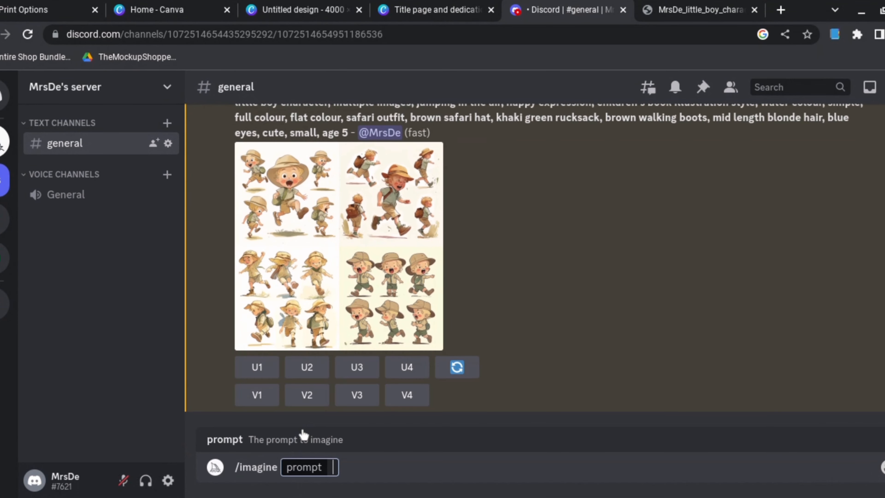
text(little boy character, multiple images, sitting down on the floor, excited expression, children's book illustration style, water colour, simple, full colour, flat colour, safari outfit, brown safari hat, khaki green rucksack, brown walking boots, mid length blonde hair, blue eyes, cute, small, age 5)
Step: Remove the character, multiple images, pose and expression wording so the prompt begins with "children's book illustration style"
drag(288, 437, 376, 439)
key(BackSpace)
key(BackSpace)
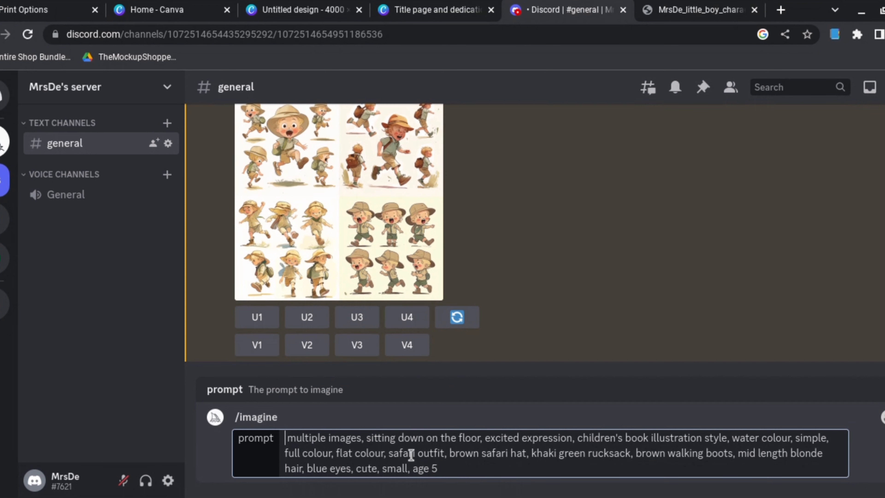
drag(575, 438, 189, 426)
key(BackSpace)
click(282, 453)
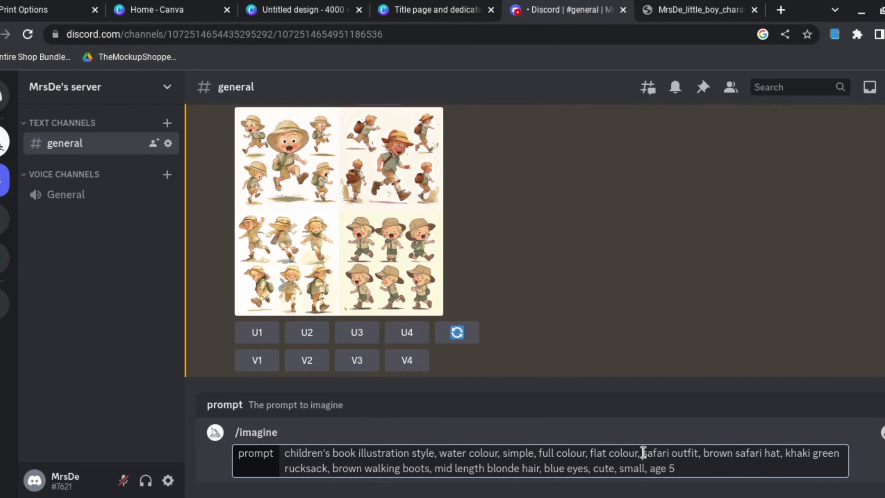
Step: Replace everything after "flat colour," with "scene in the jungle, herd of elephants, surrounded by pack of hyenas" and submit the prompt
drag(643, 453, 673, 468)
text(scene in the)
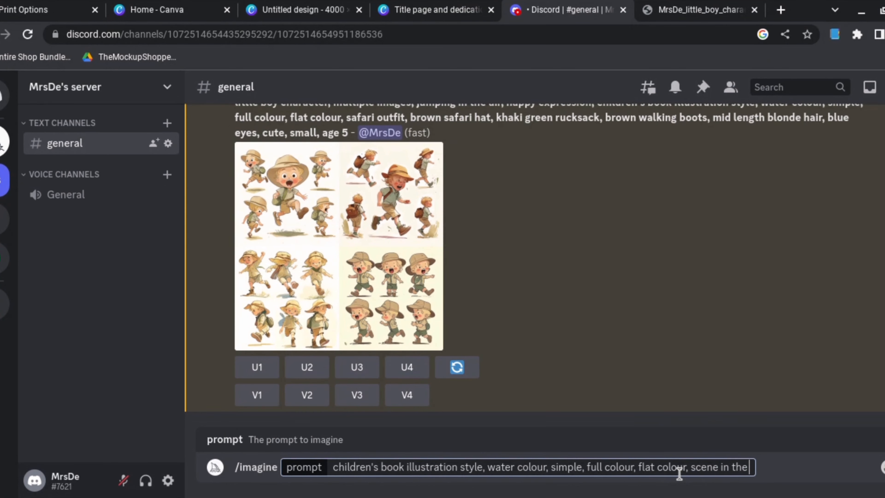
text( jungle,)
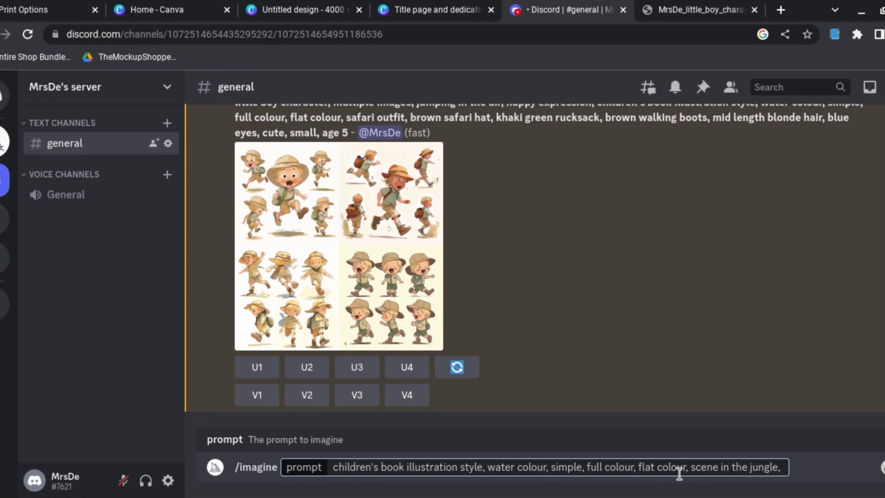
text( herd of elepha)
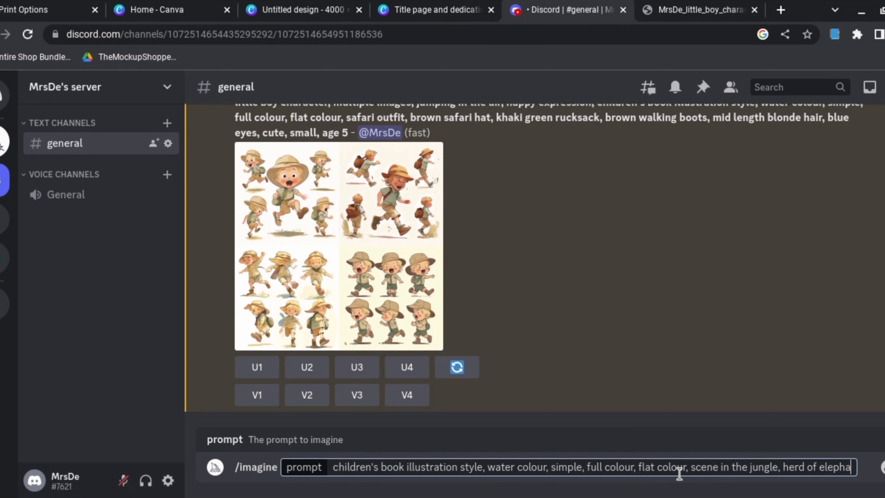
text(nts)
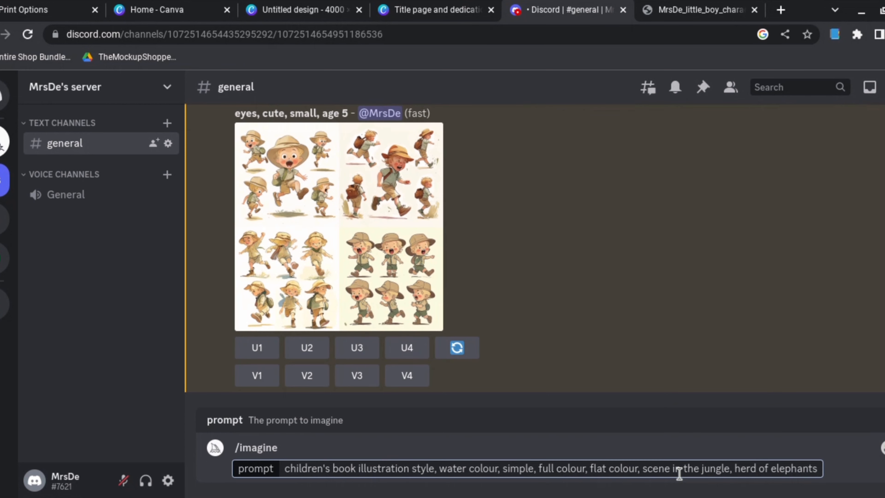
text(, surrounded)
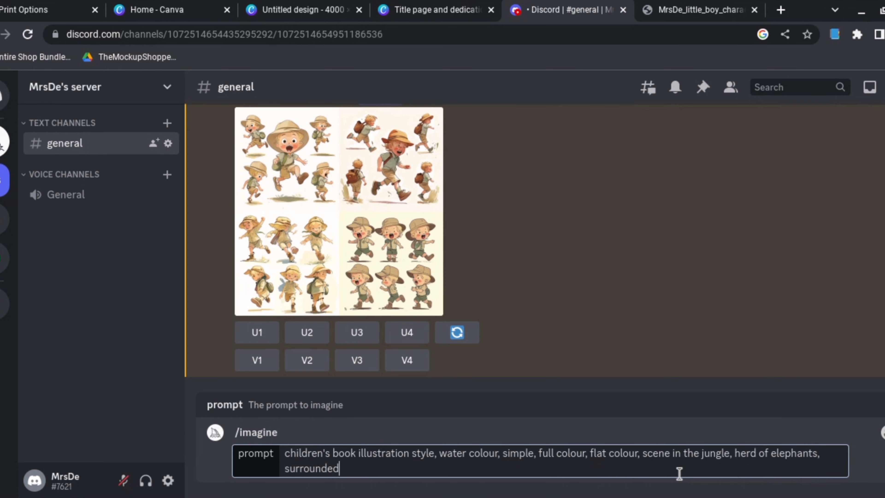
text( by pack of hyenas)
key(Return)
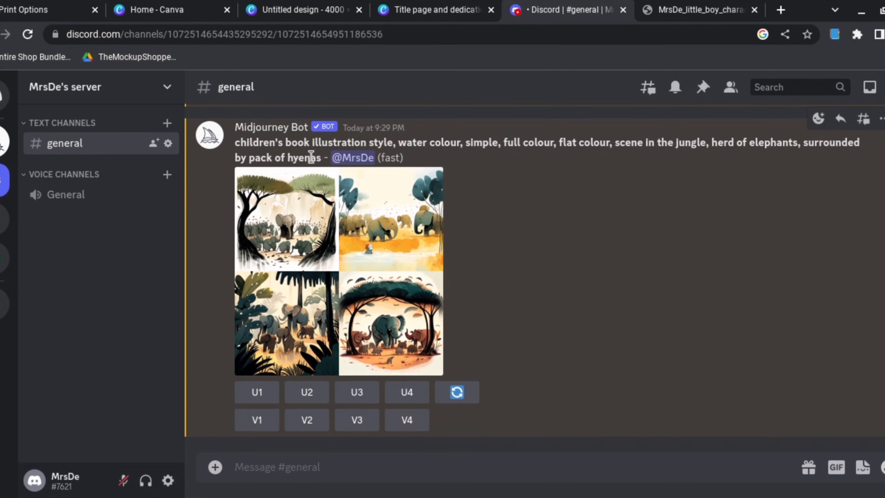
Step: Copy the jungle elephant scene prompt into a new /imagine command
drag(321, 157, 236, 143)
key(ctrl+c)
click(290, 471)
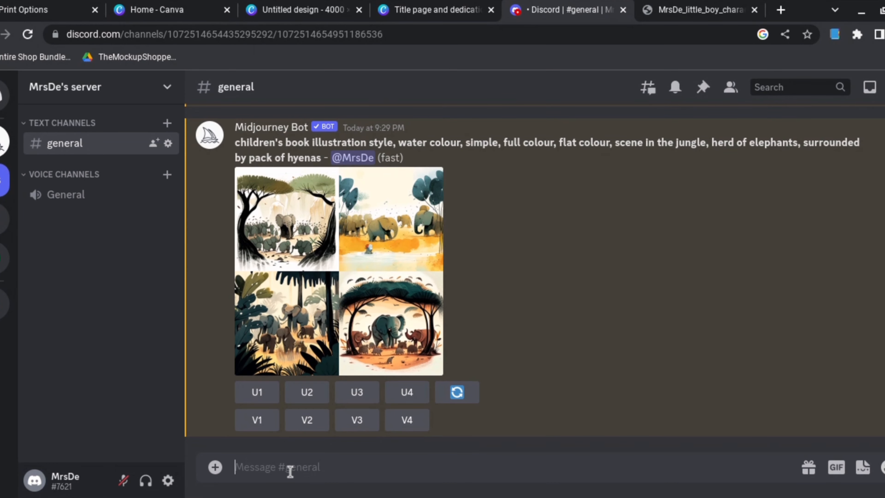
text(/im)
click(282, 387)
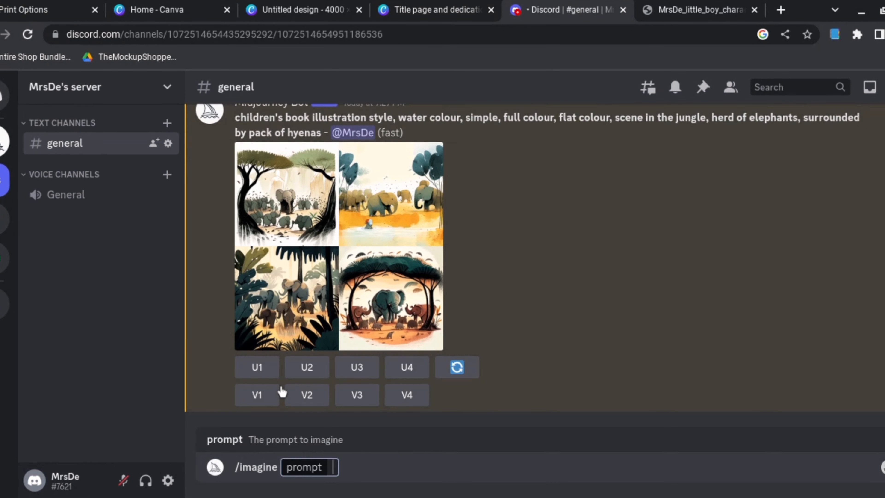
key(ctrl+v)
Step: Replace the comma after "herd of elephants" with "being" so it reads "being surrounded by pack of hyenas", and submit the prompt
click(828, 457)
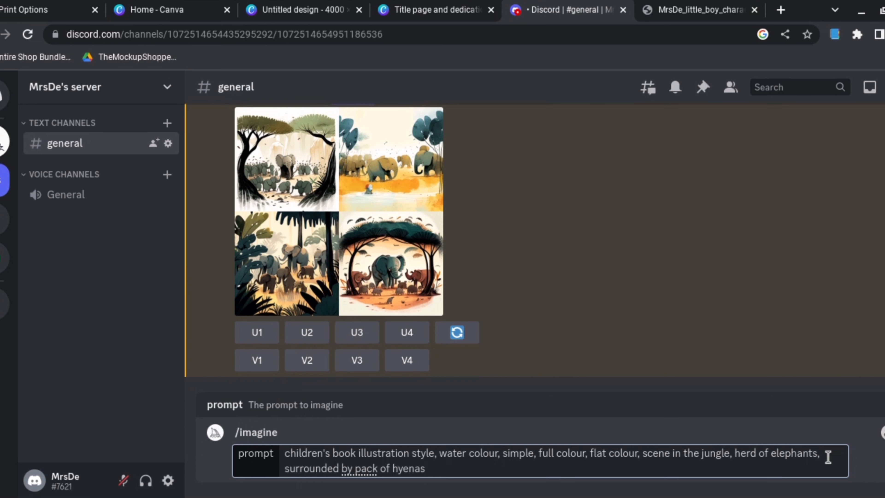
key(BackSpace)
key(BackSpace)
text(being)
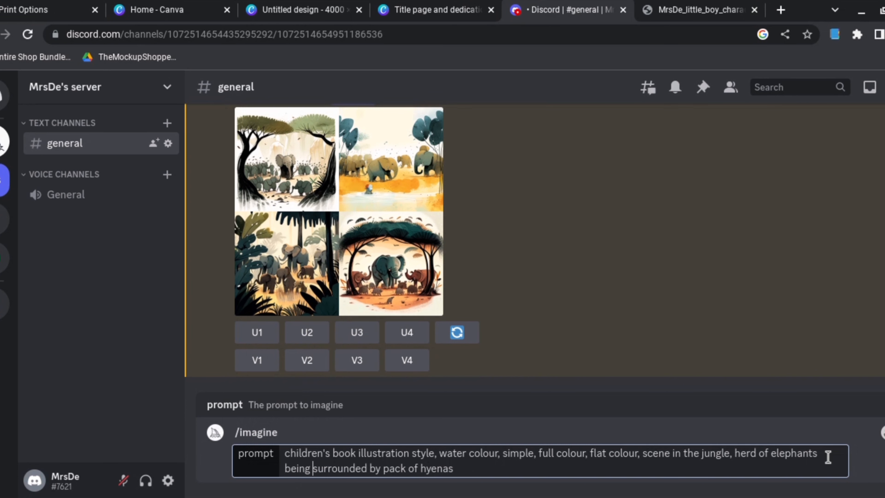
key(Return)
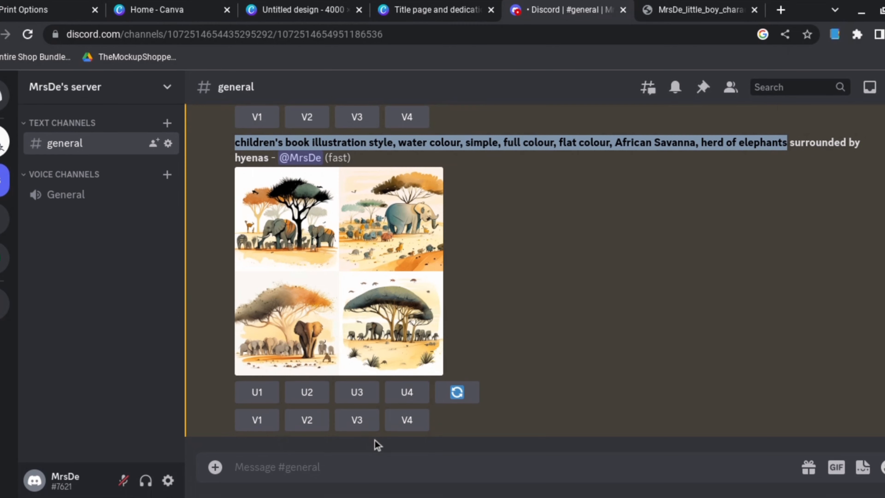
Step: Start a new /imagine command for another scene prompt
text(/i)
key(Tab)
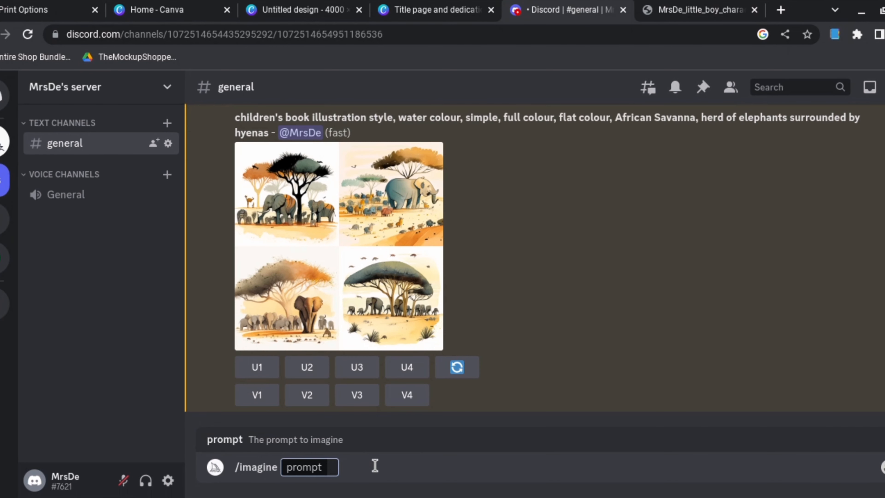